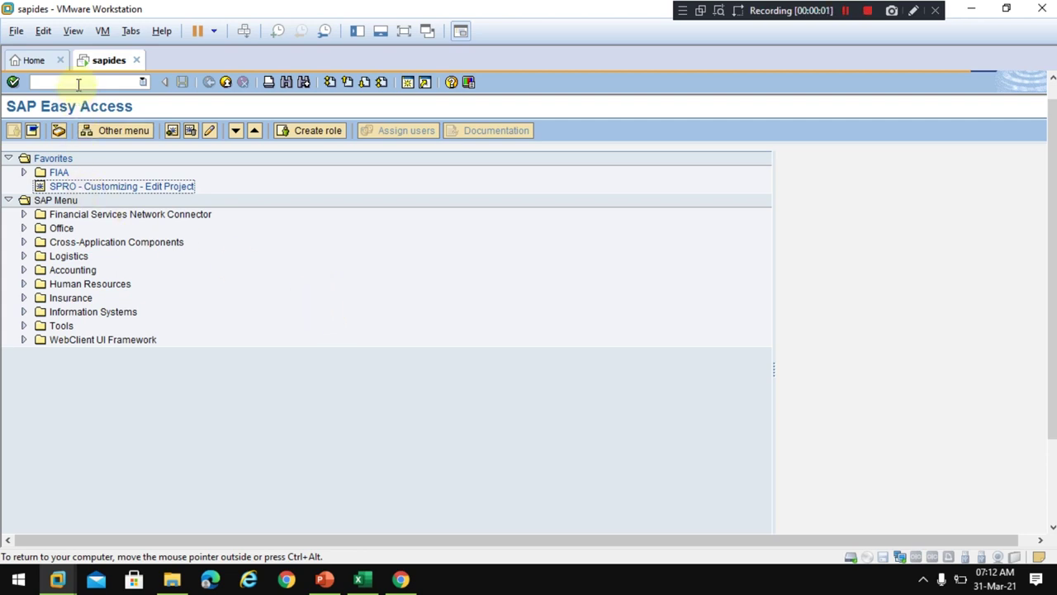
Run transaction FB70 from the command-field history to open Enter Customer Invoice for company code 0005.
click(79, 82)
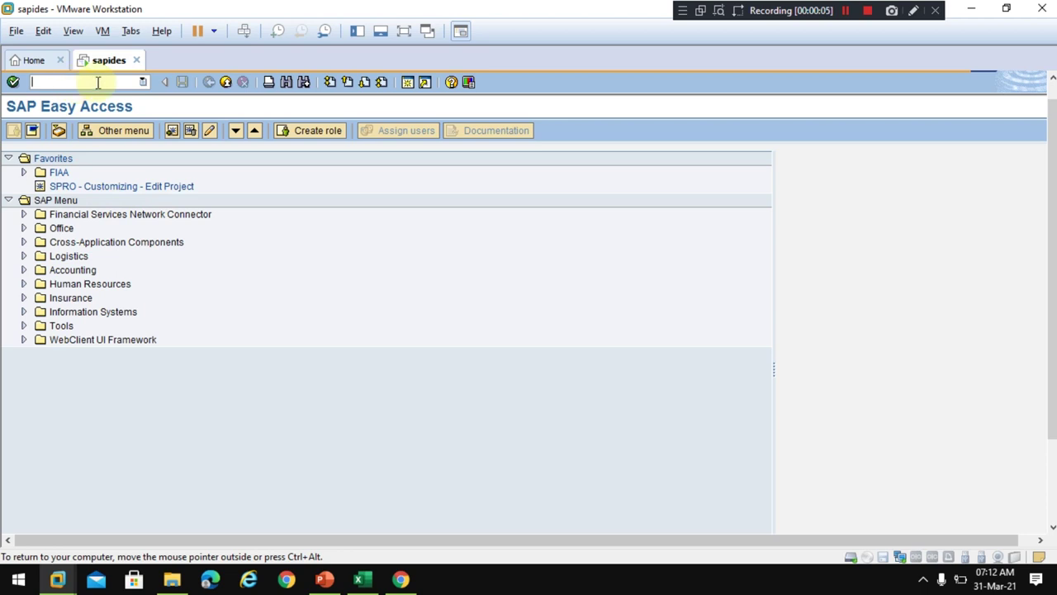
click(143, 82)
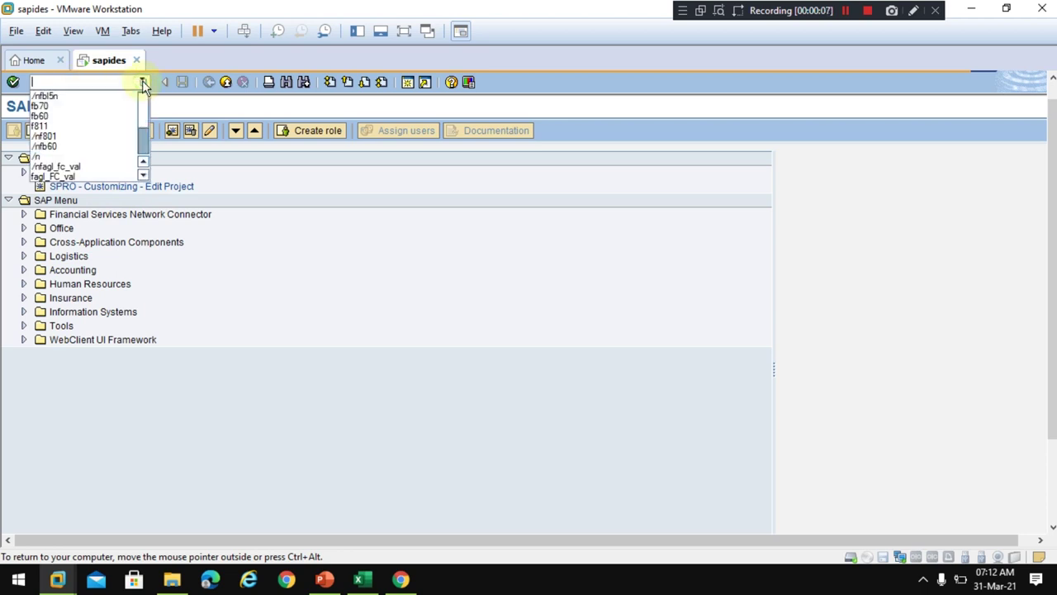
click(73, 107)
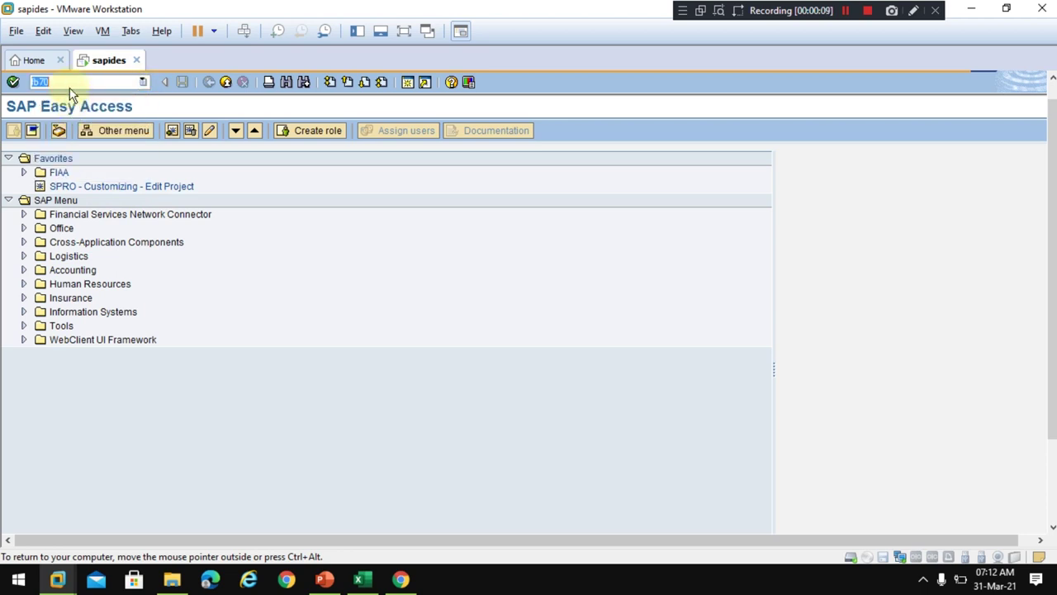
click(70, 82)
key(Return)
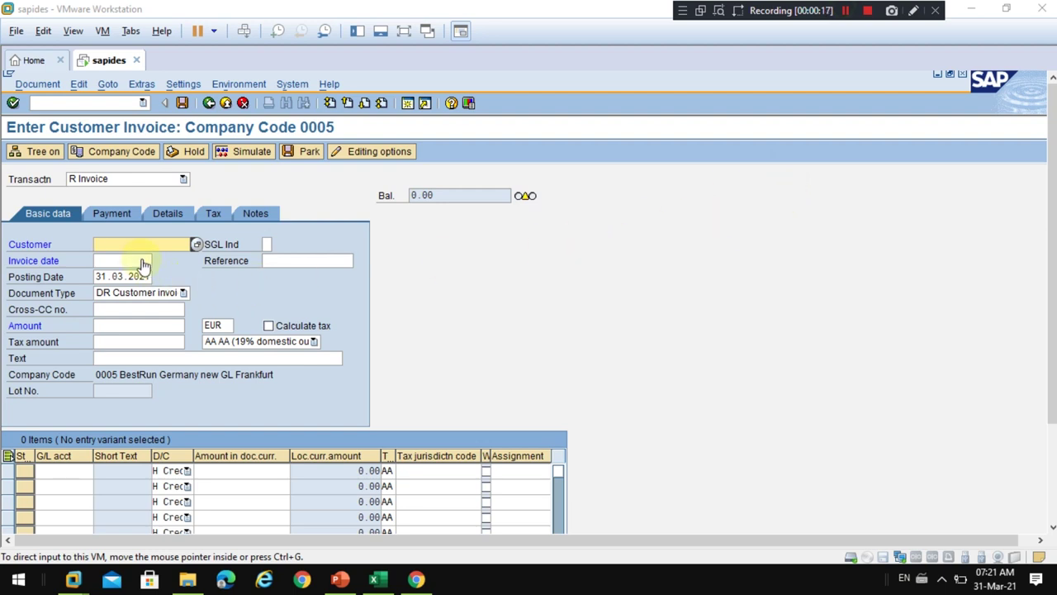
Enter the customer's account number in the Customer field.
click(136, 243)
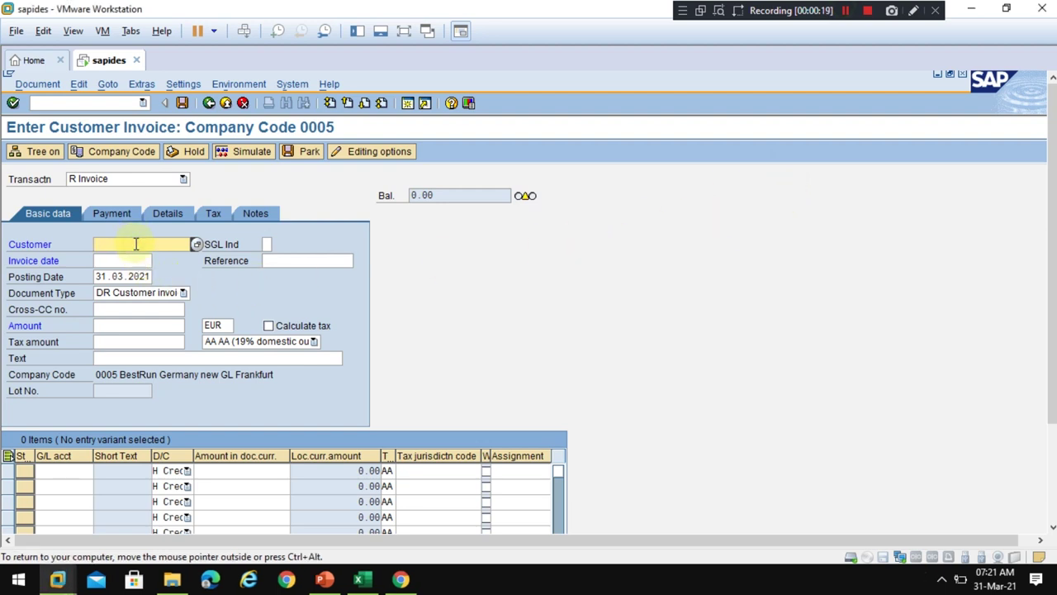
text(1000)
key(BackSpace)
text(1)
Set both the invoice date and the posting date to 10092020.
click(135, 264)
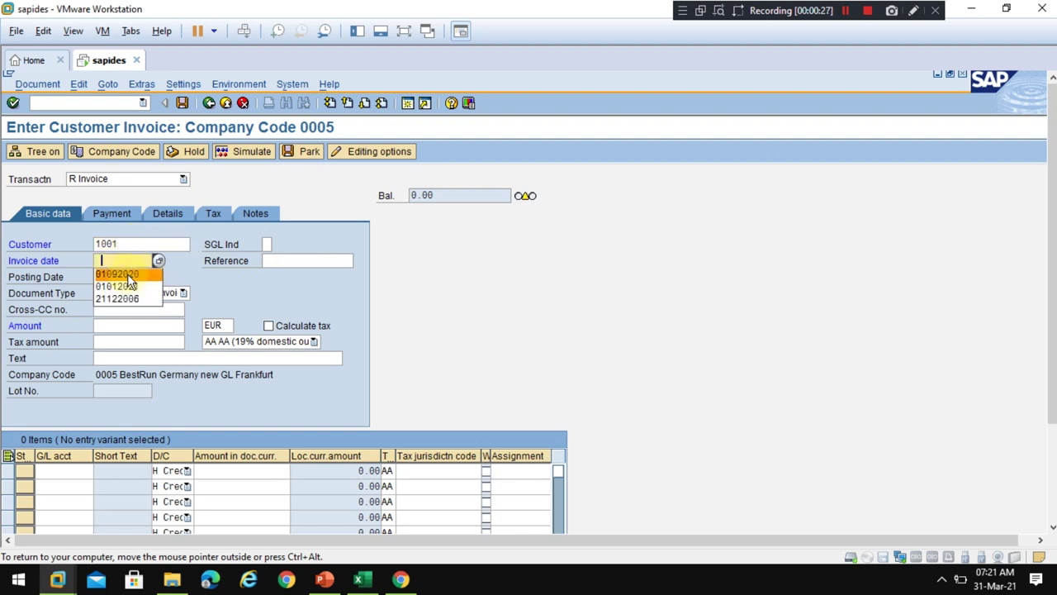
click(127, 274)
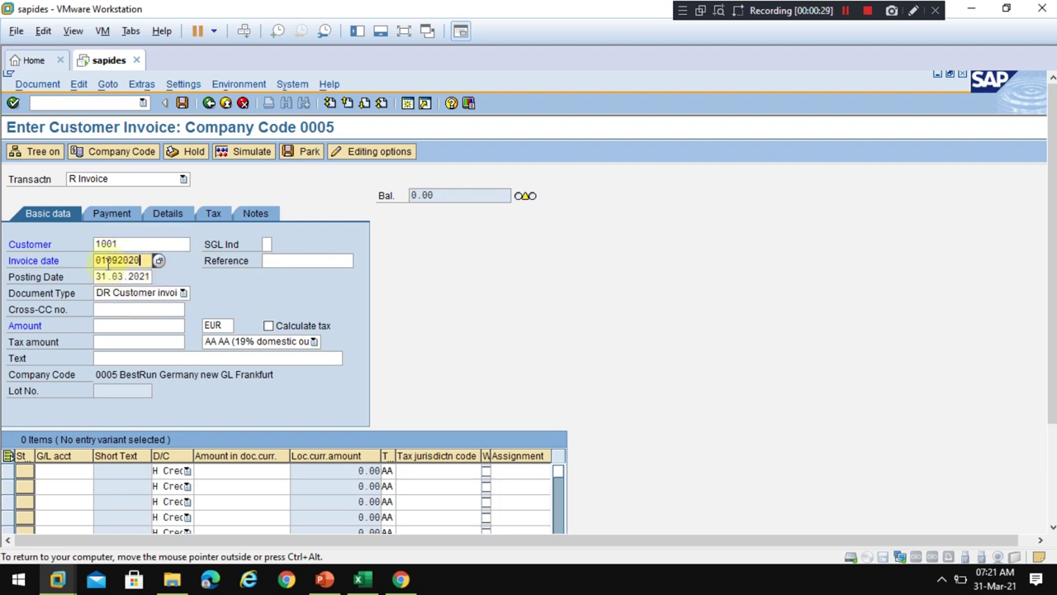
key(BackSpace)
text(2)
key(Tab)
double_click(124, 277)
key(Delete)
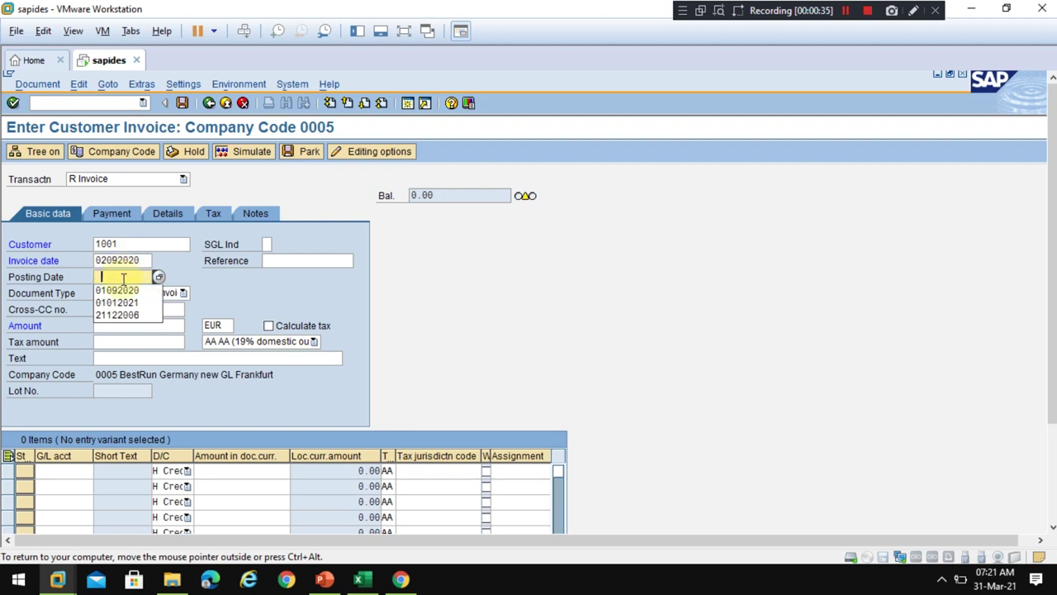
click(115, 291)
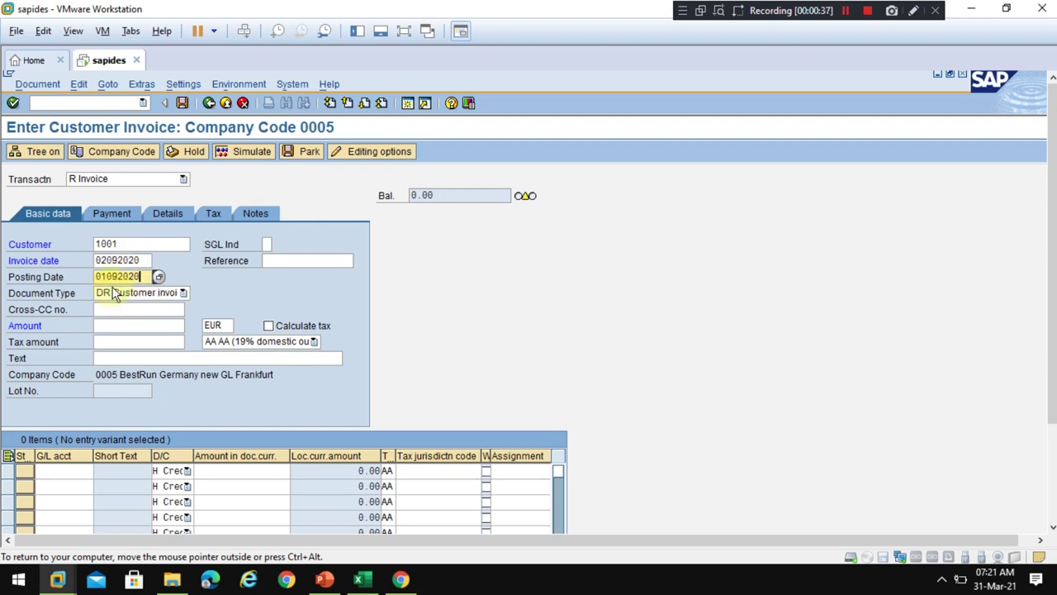
key(BackSpace)
text(2)
click(107, 263)
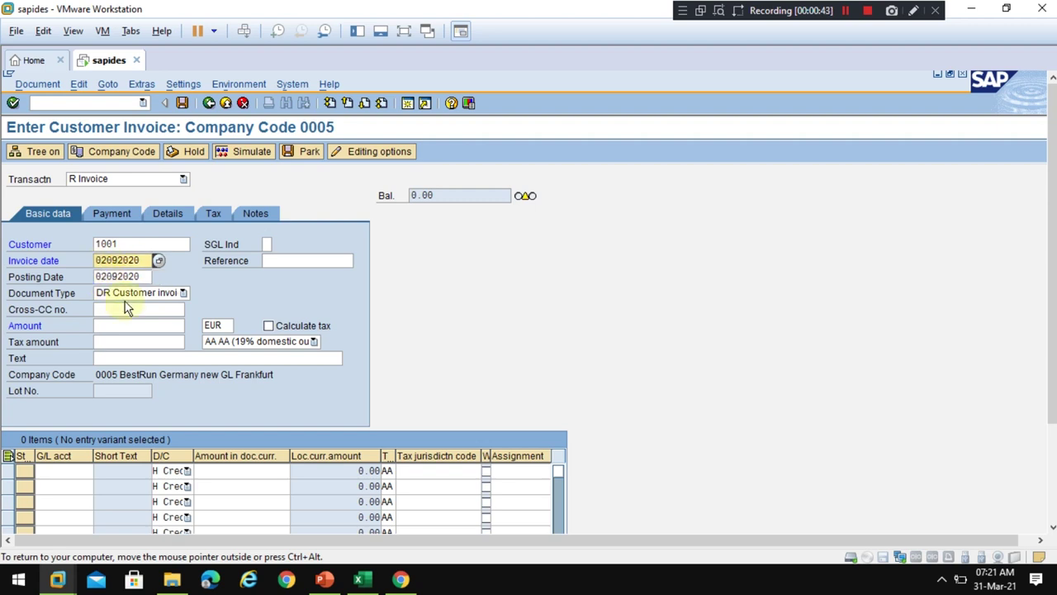
key(BackSpace)
key(Delete)
text(10)
key(Down)
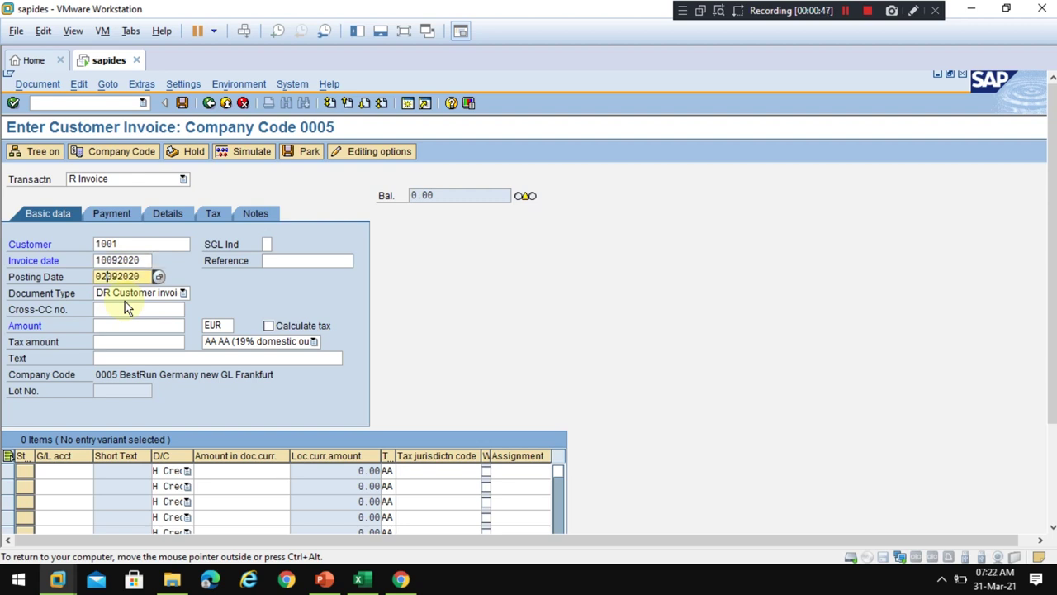
key(BackSpace)
key(BackSpace)
text(10)
click(290, 260)
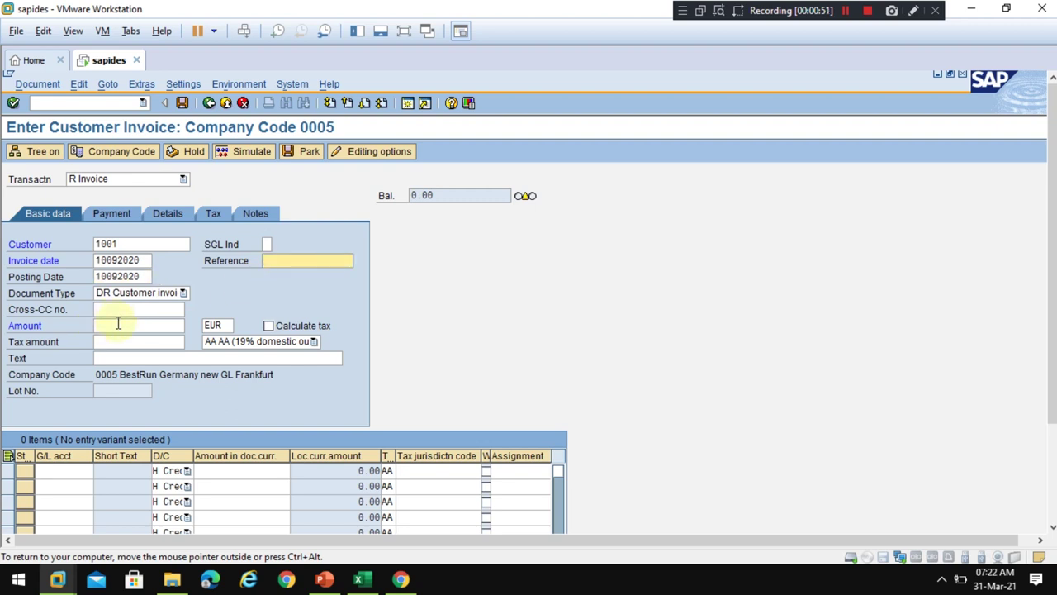
Enter amount 9000 in currency USD and tick Calculate tax.
click(118, 325)
key(Escape)
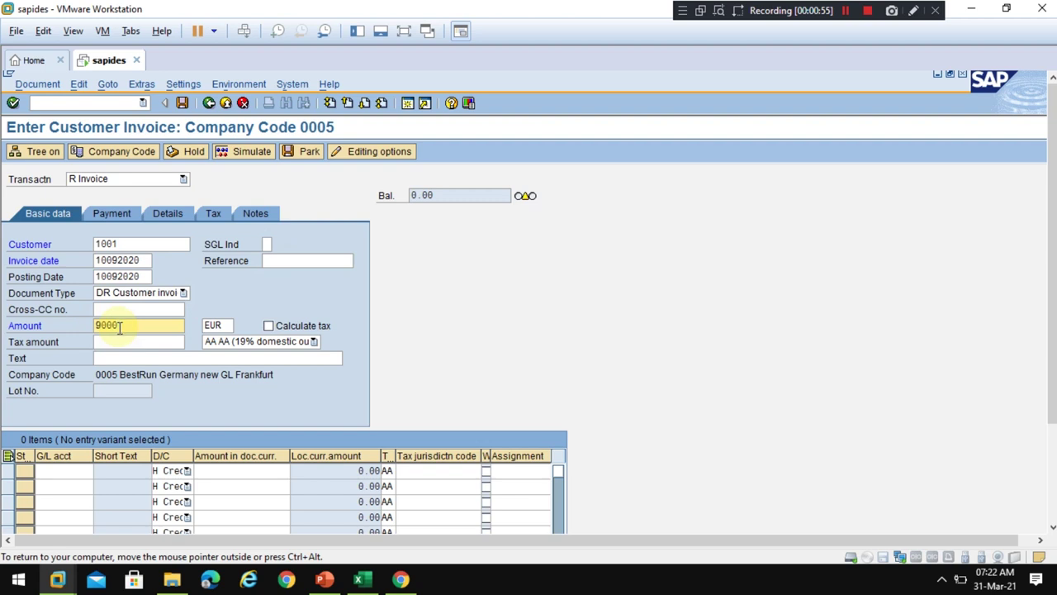
key(Tab)
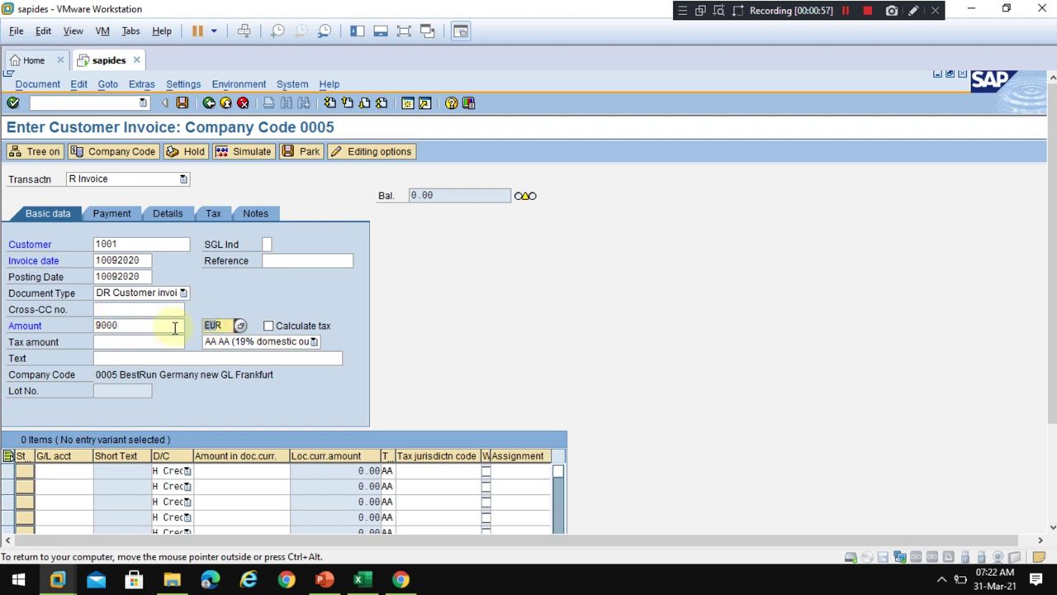
text(usd)
click(269, 326)
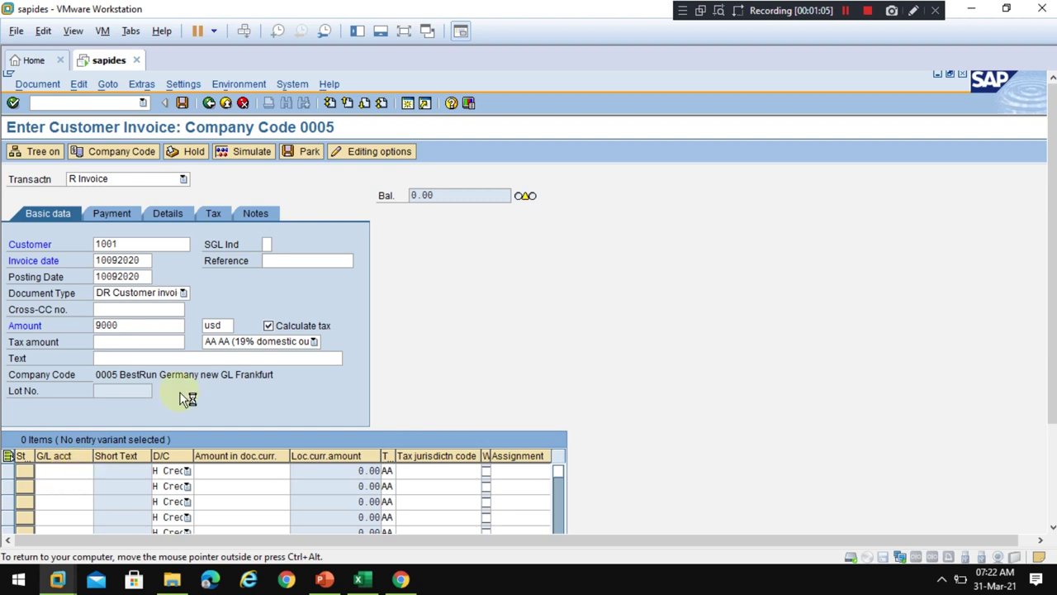
Select the customer number in the invoice header.
click(847, 11)
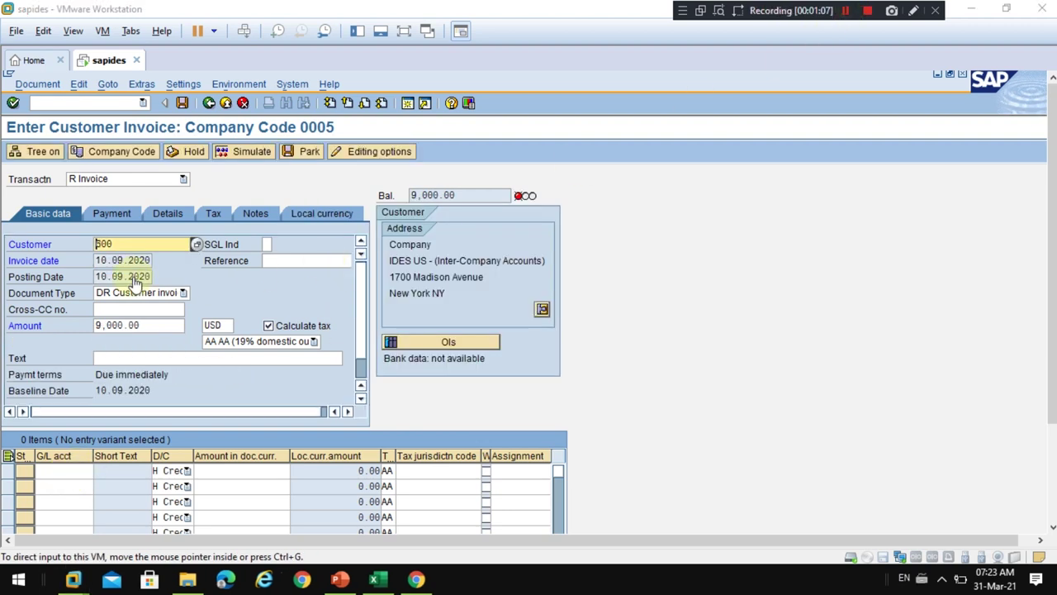
click(118, 245)
drag(118, 245, 95, 244)
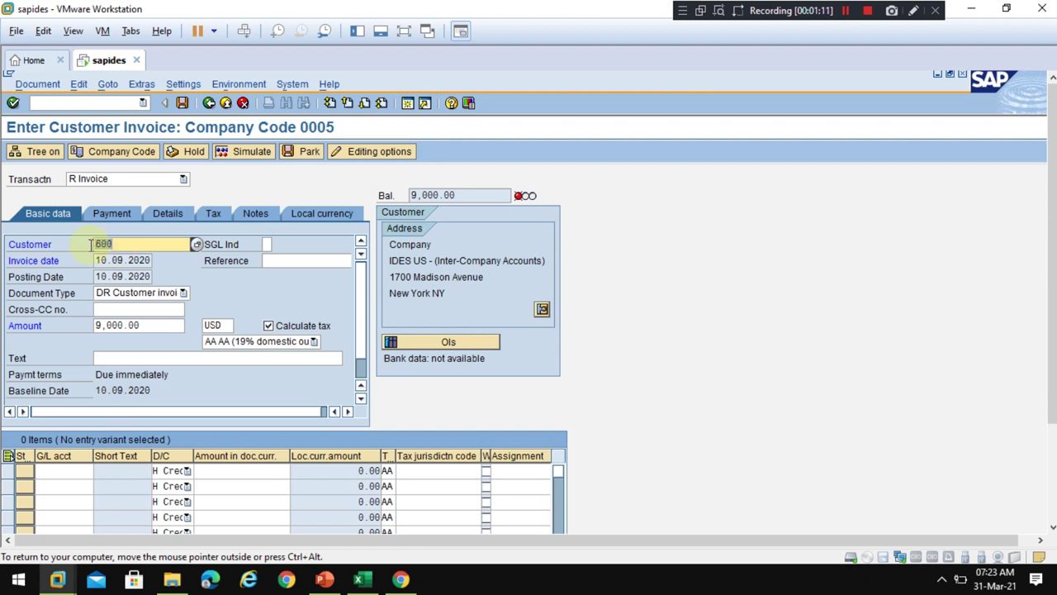
drag(94, 244, 125, 245)
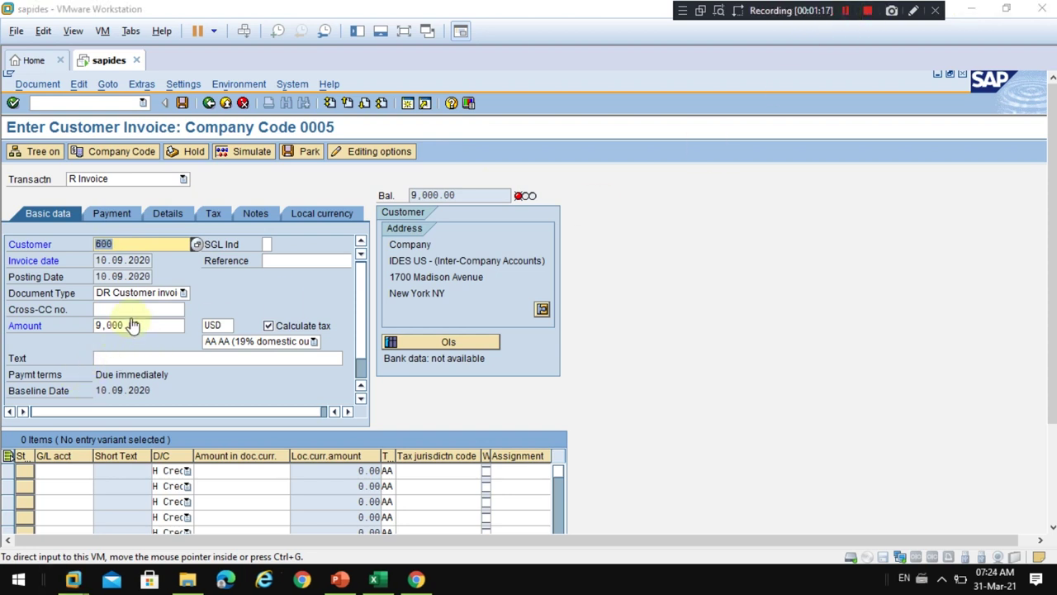
Replace payment terms 0001 with ZR03 on the Payment tab, giving 45 days.
click(122, 215)
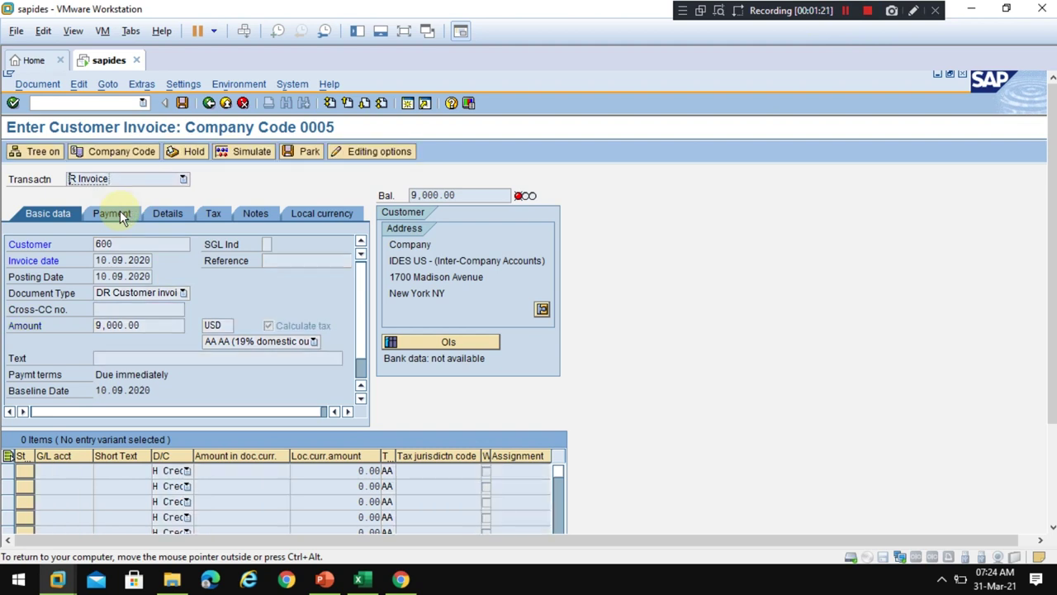
click(121, 213)
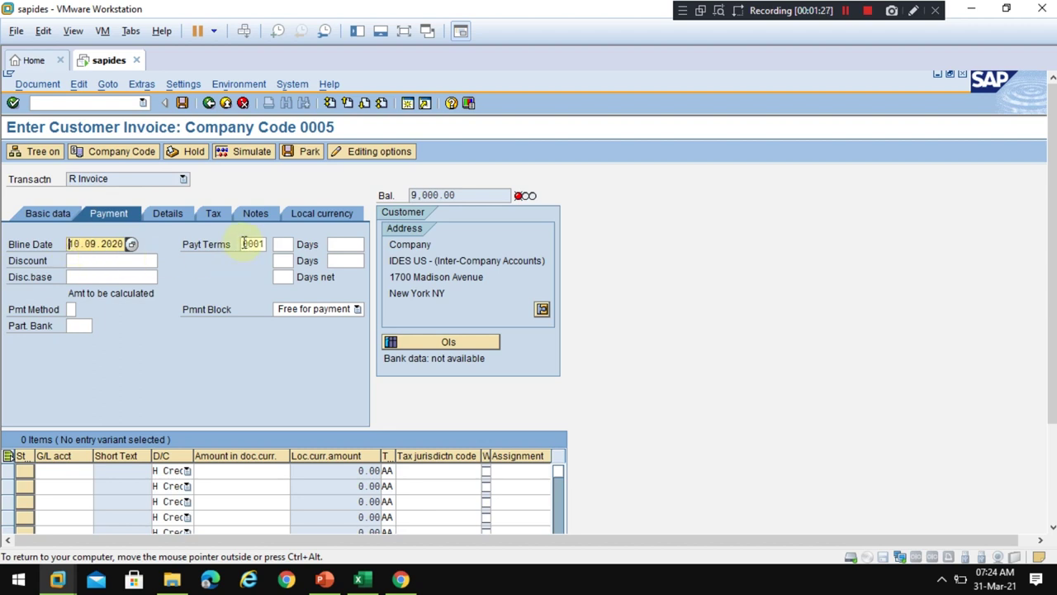
double_click(245, 243)
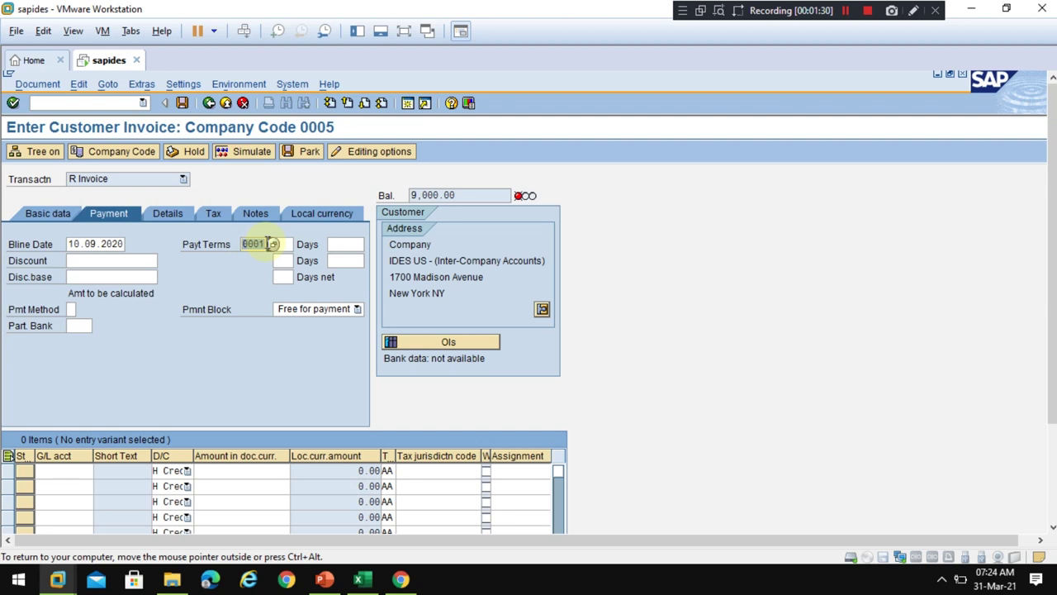
key(BackSpace)
key(Down)
key(Return)
key(Return)
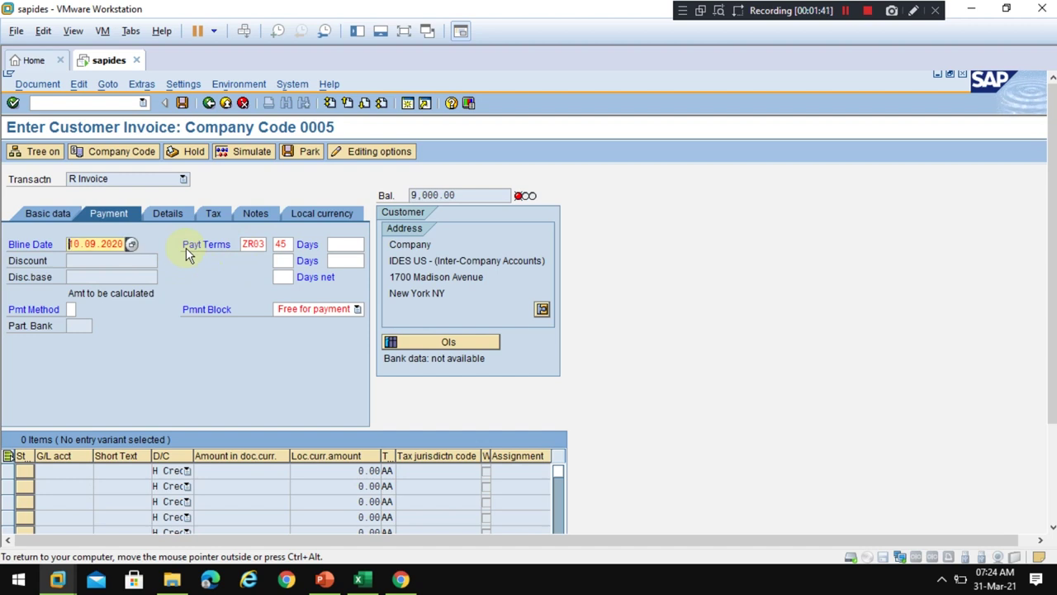
key(Return)
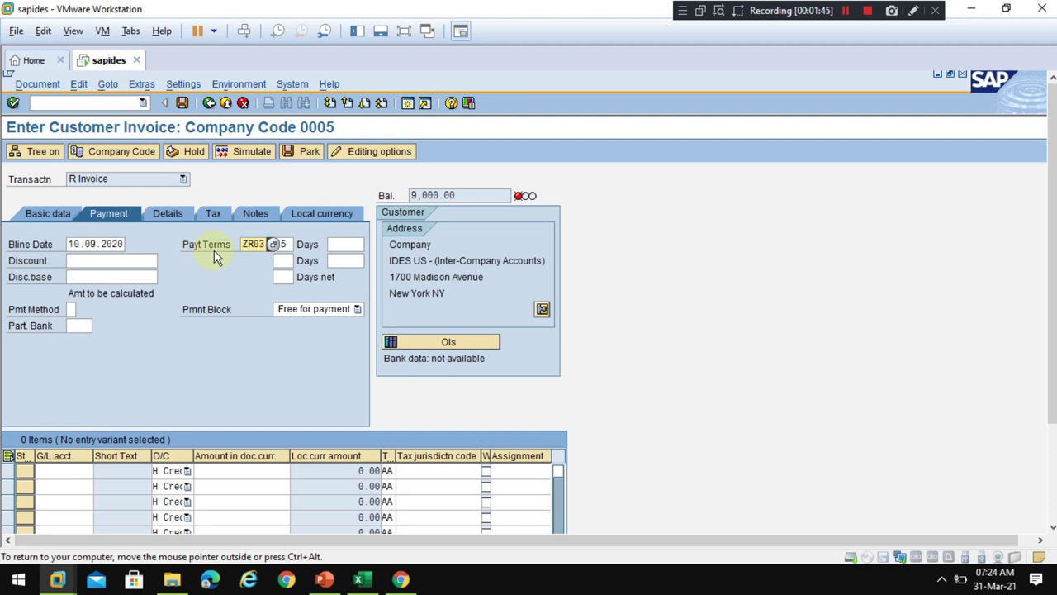
key(Tab)
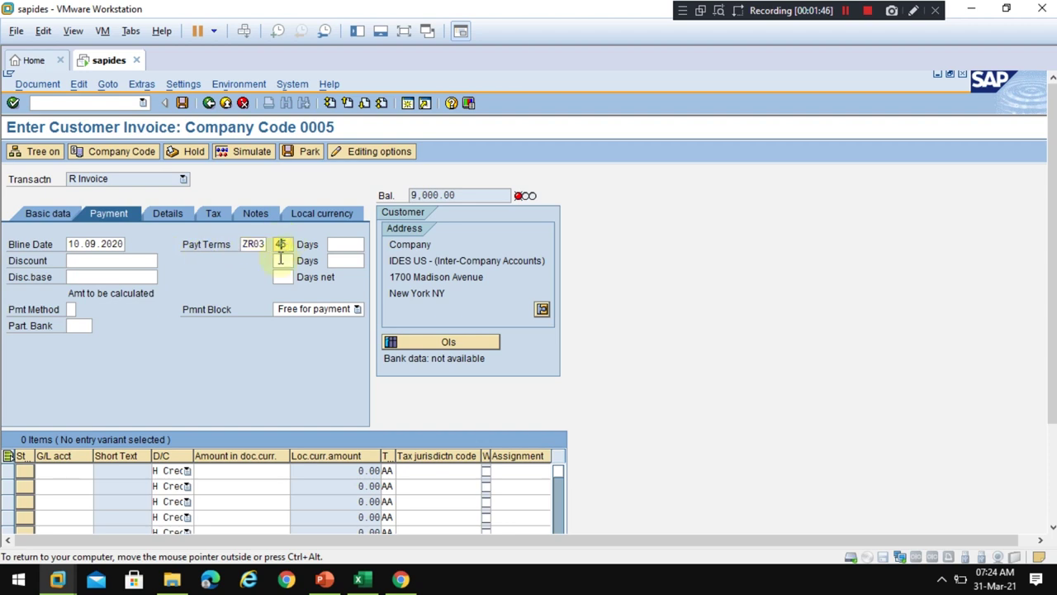
click(190, 218)
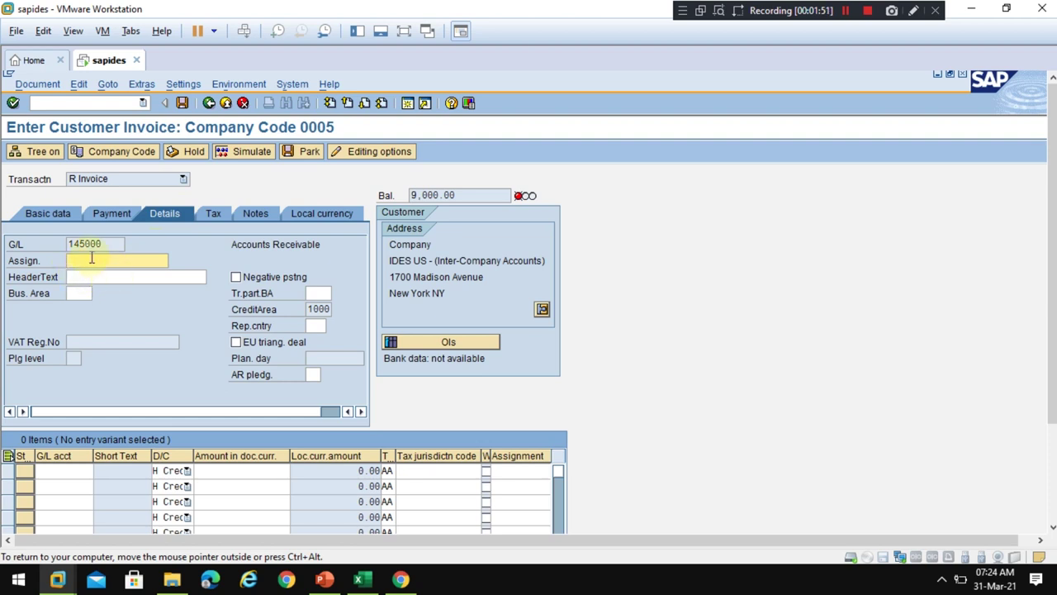
Review the reconciliation account and tax data, then mark exchange rate 0.83857 on the Local currency tab.
drag(106, 245, 58, 243)
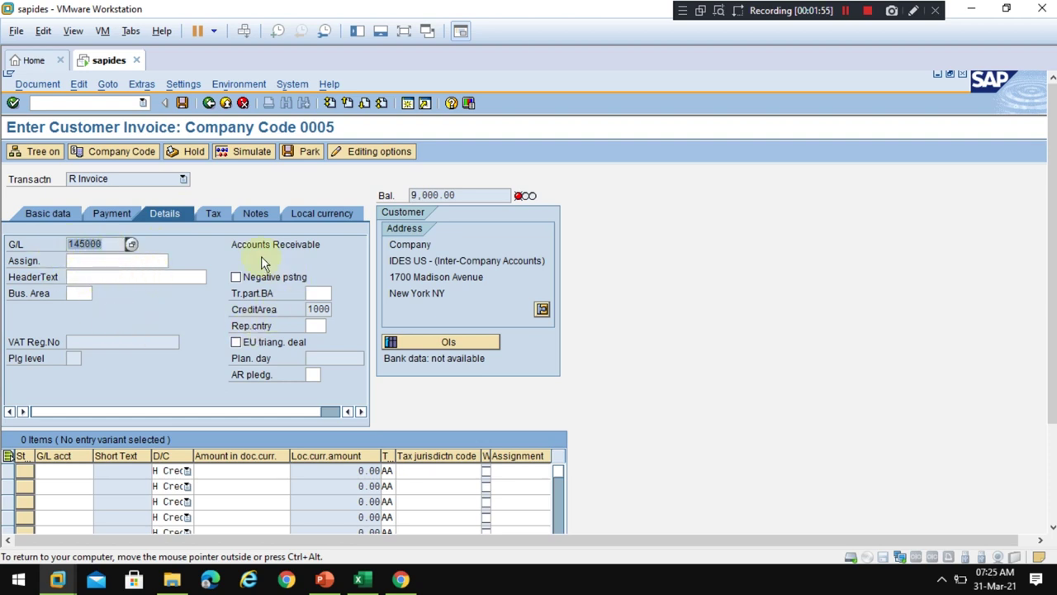
click(219, 211)
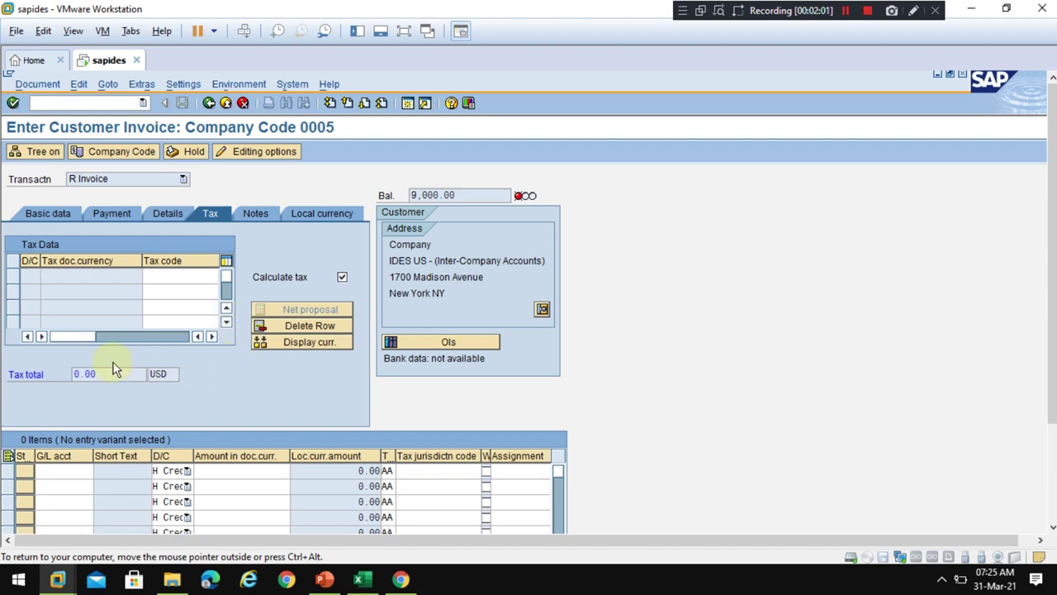
click(52, 469)
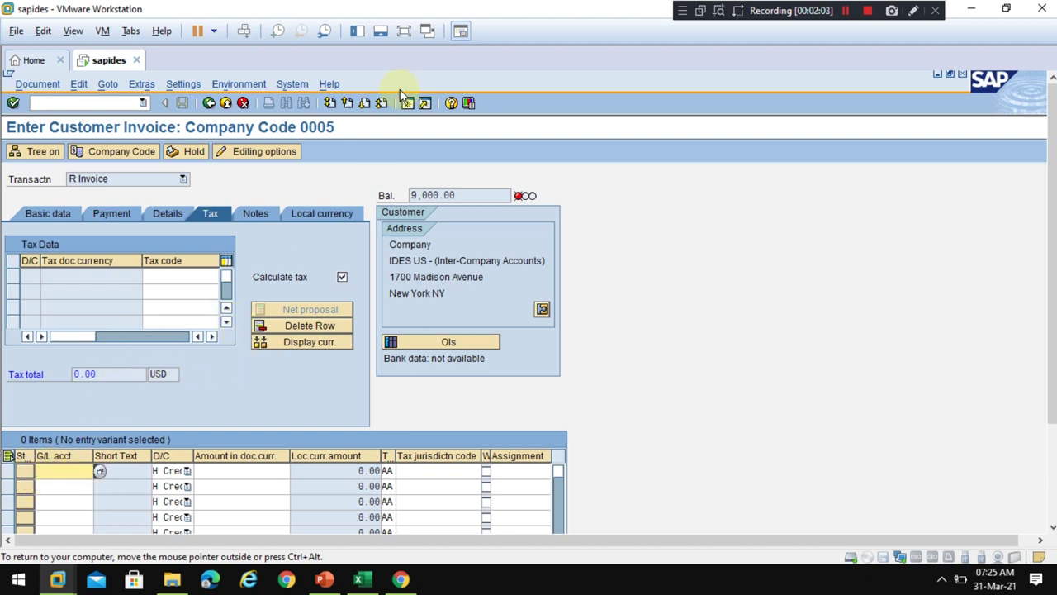
click(314, 213)
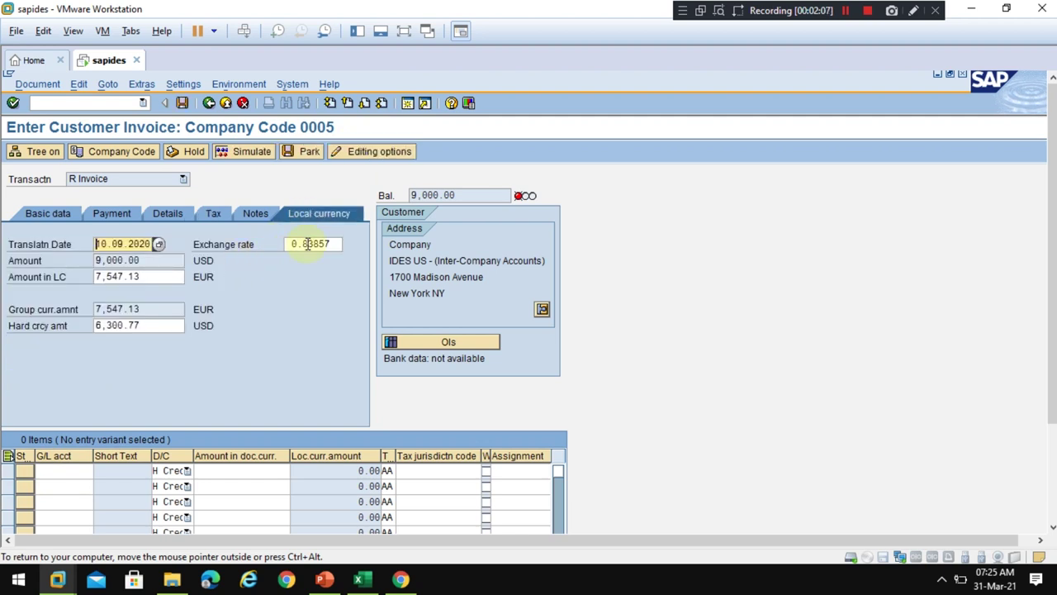
click(307, 244)
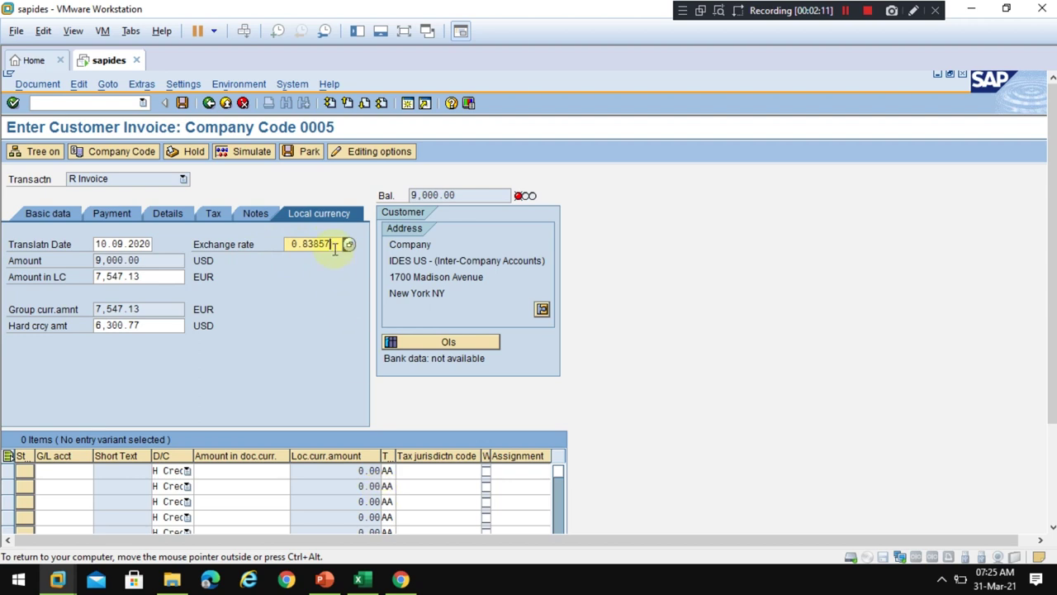
drag(335, 245, 277, 252)
In SAP-Forex-Course.xlsx, compare the H4 rate 0.83857 with its C4 date 01.09.2020.
click(363, 581)
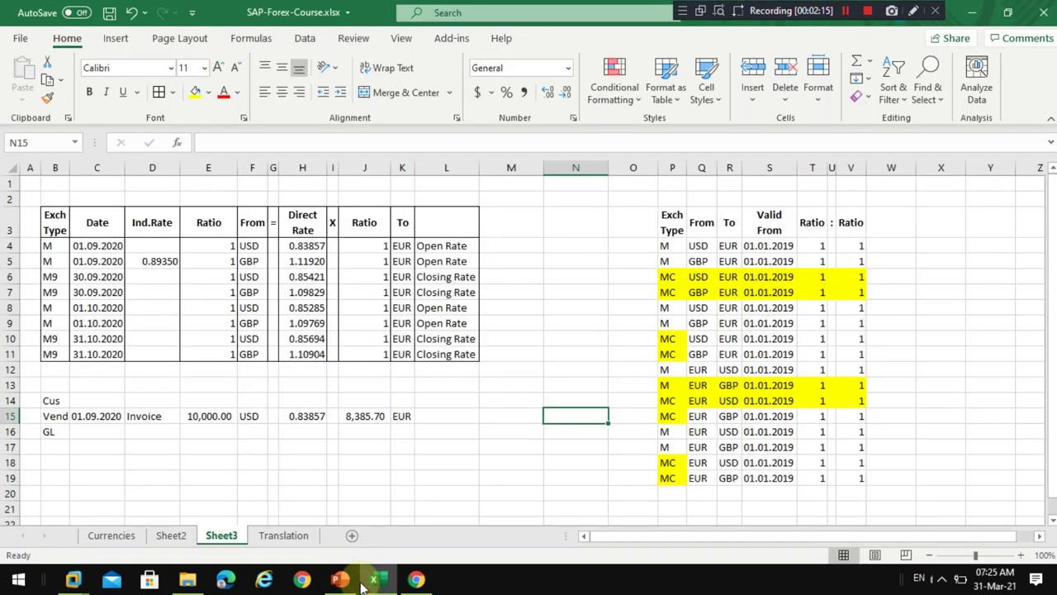
click(315, 246)
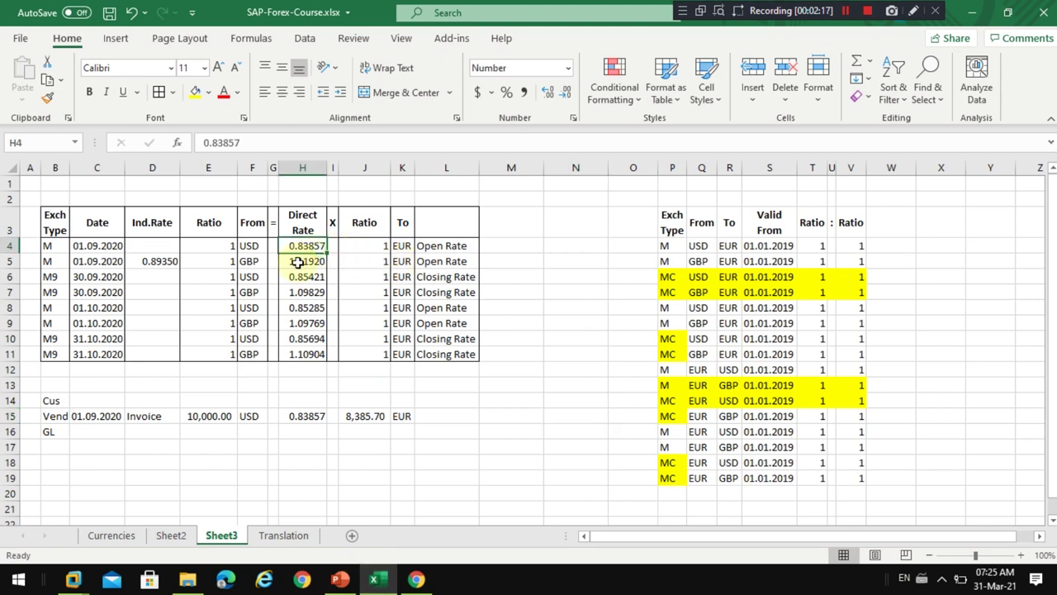
click(80, 250)
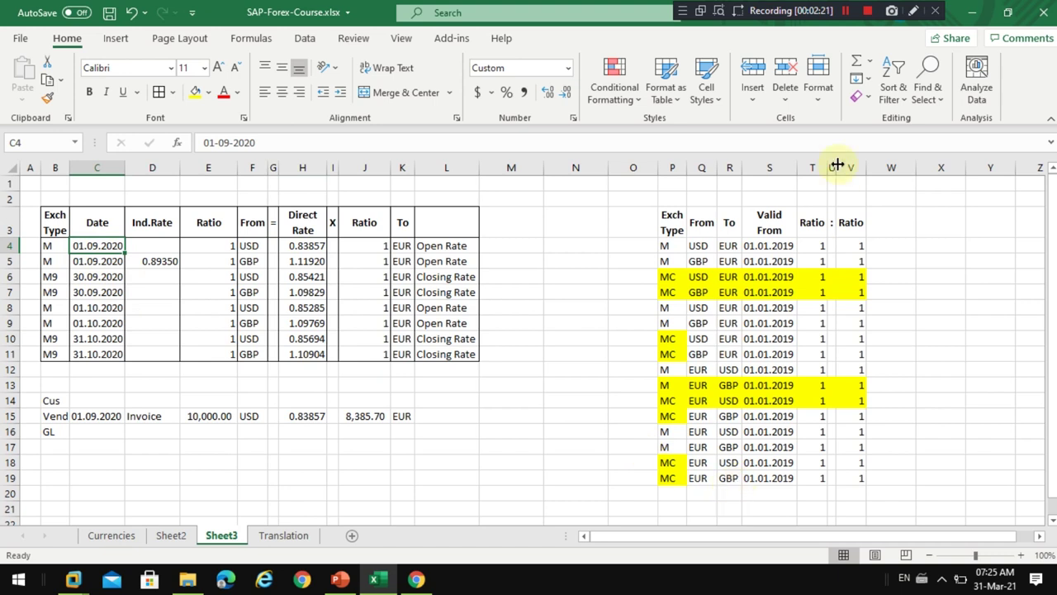
click(913, 11)
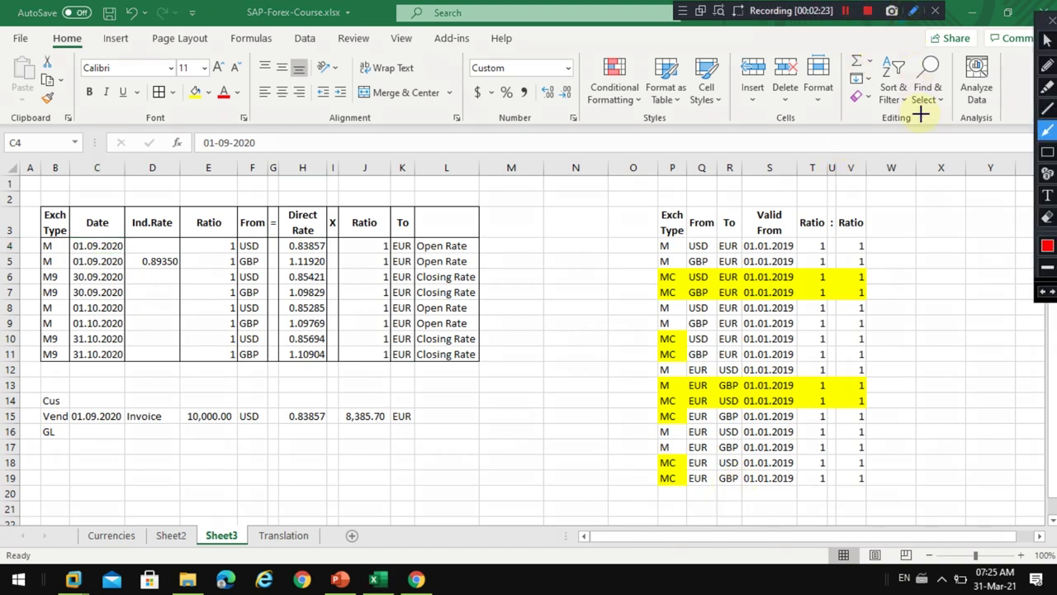
click(1047, 152)
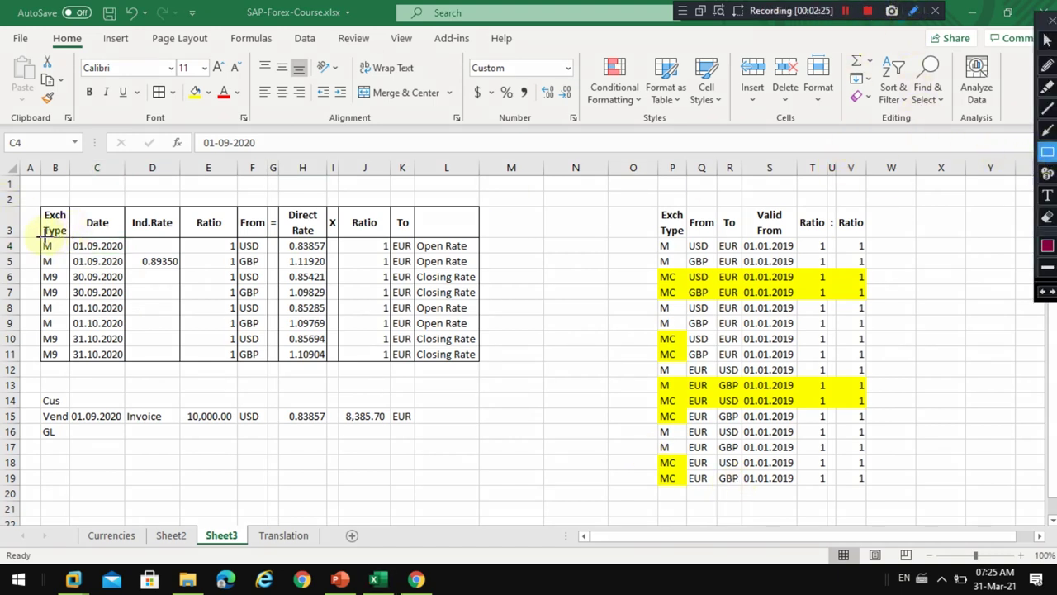
drag(38, 237, 55, 247)
drag(133, 261, 473, 253)
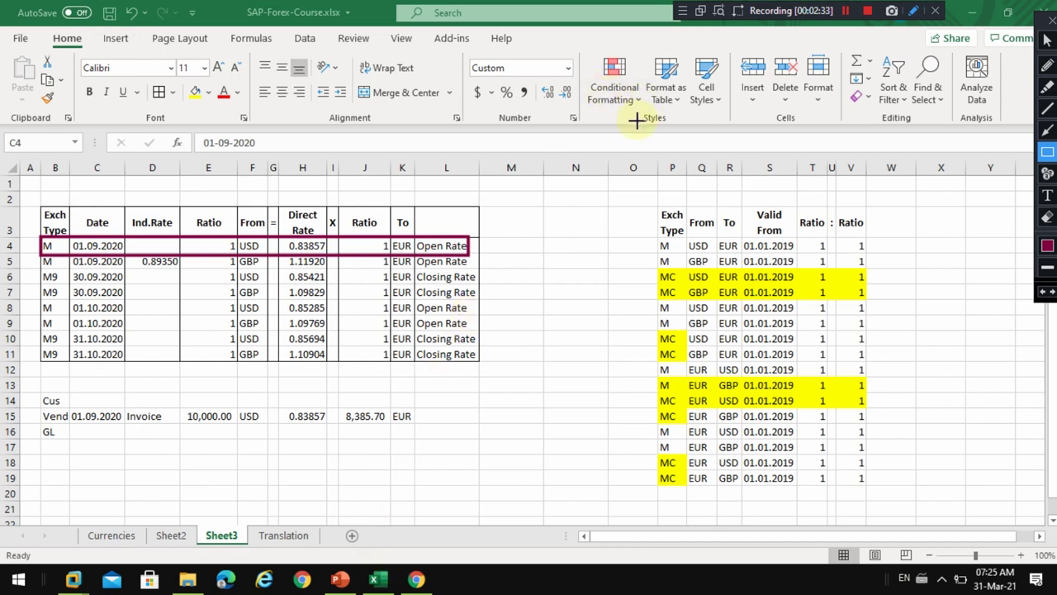
key(Escape)
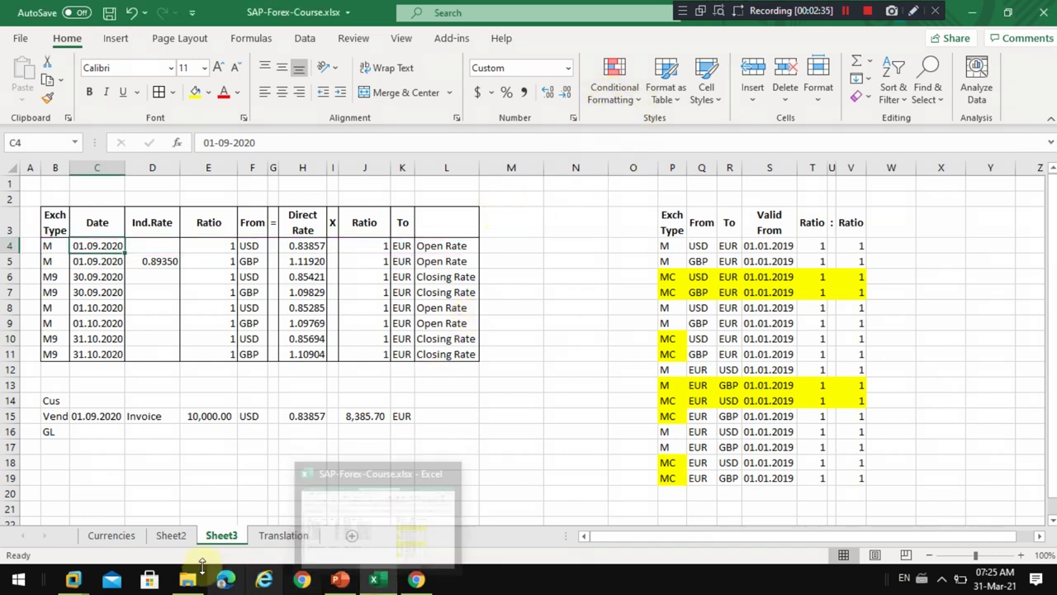
Back in SAP, point out translation date 10.09.2020 and exchange rate 0.83857.
click(205, 493)
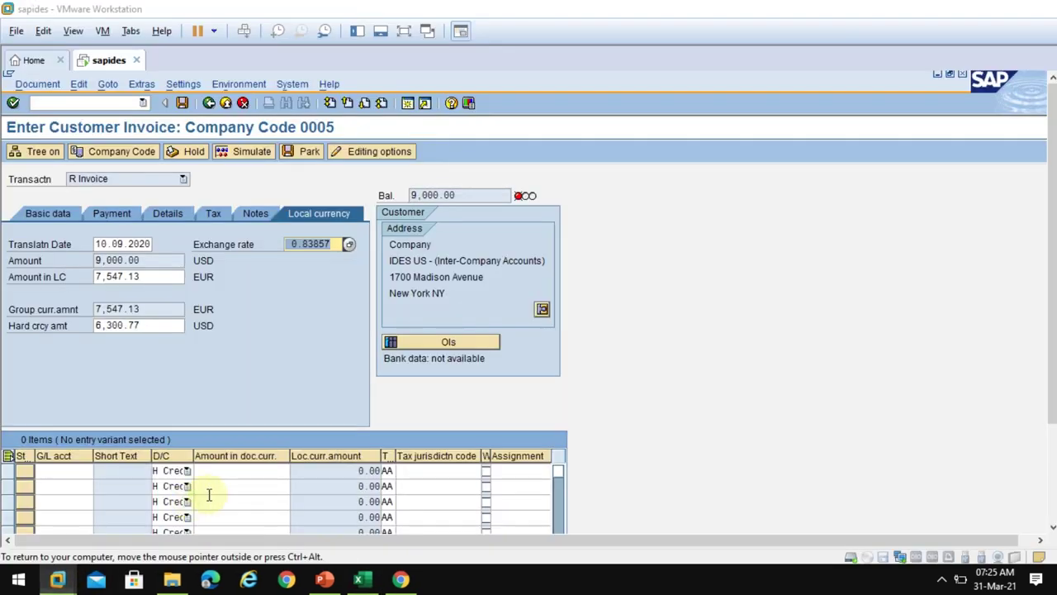
click(306, 245)
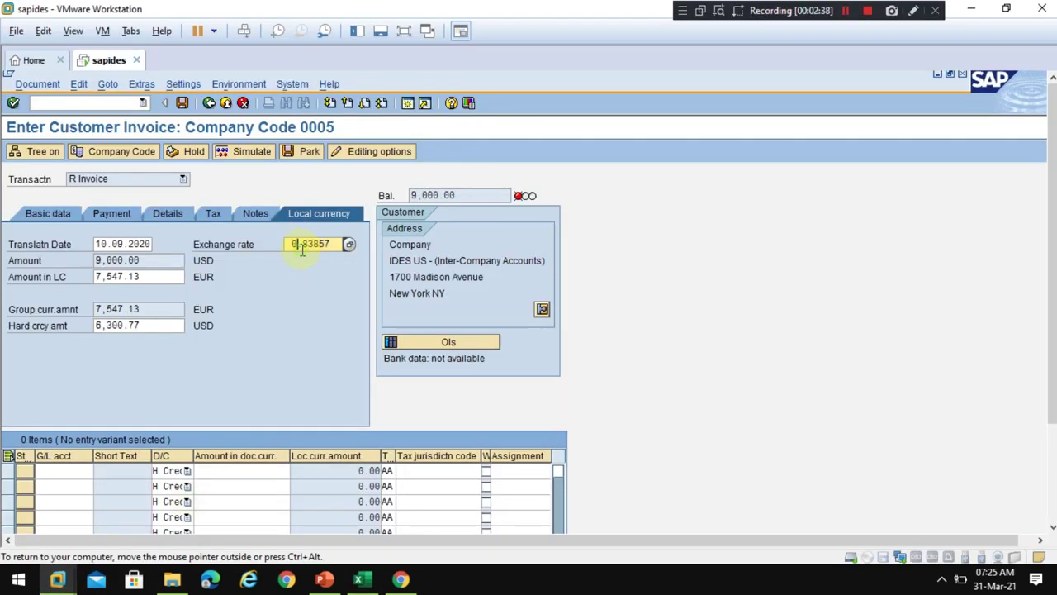
click(107, 246)
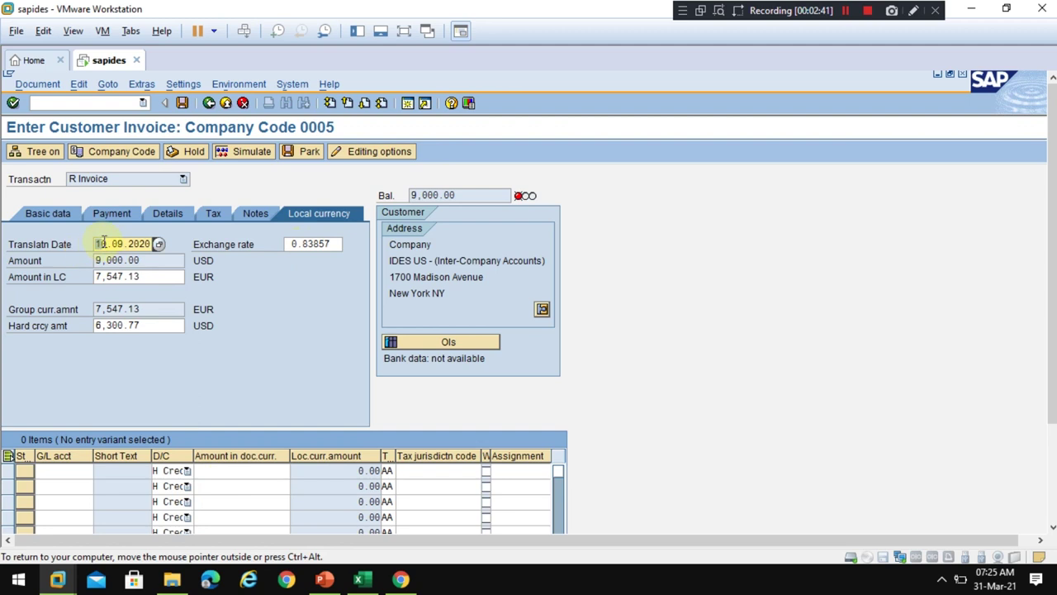
click(293, 243)
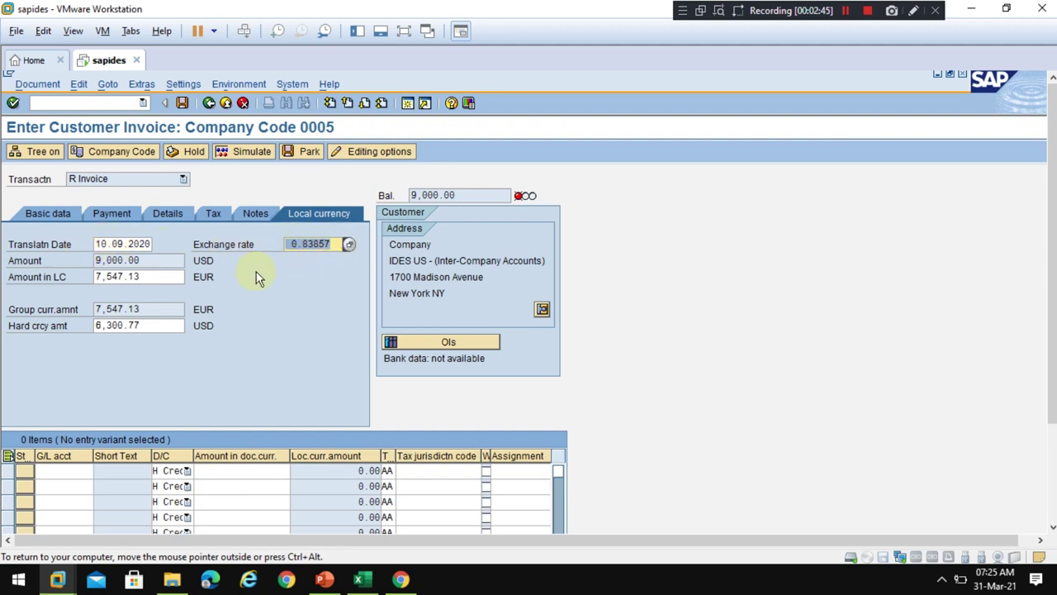
Add a line on G/L account 802000 with amount * and open its item details.
click(72, 473)
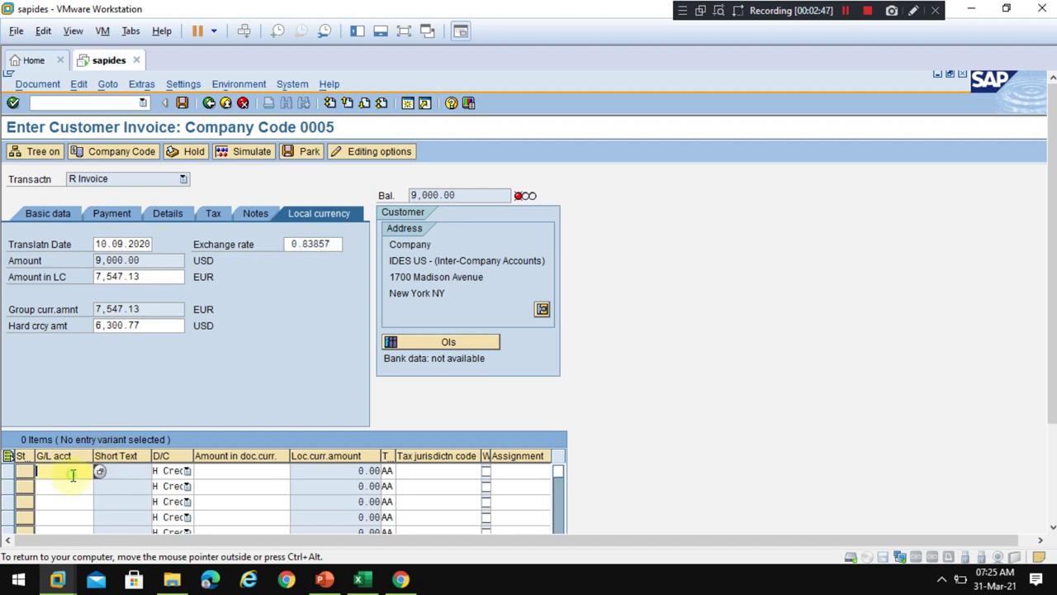
click(64, 481)
click(220, 470)
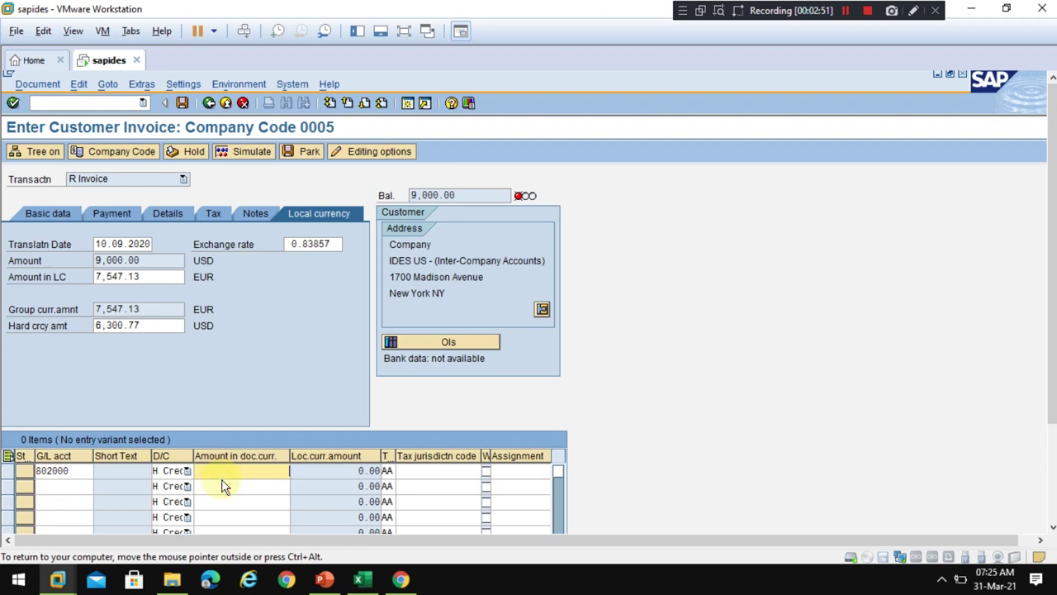
text(*)
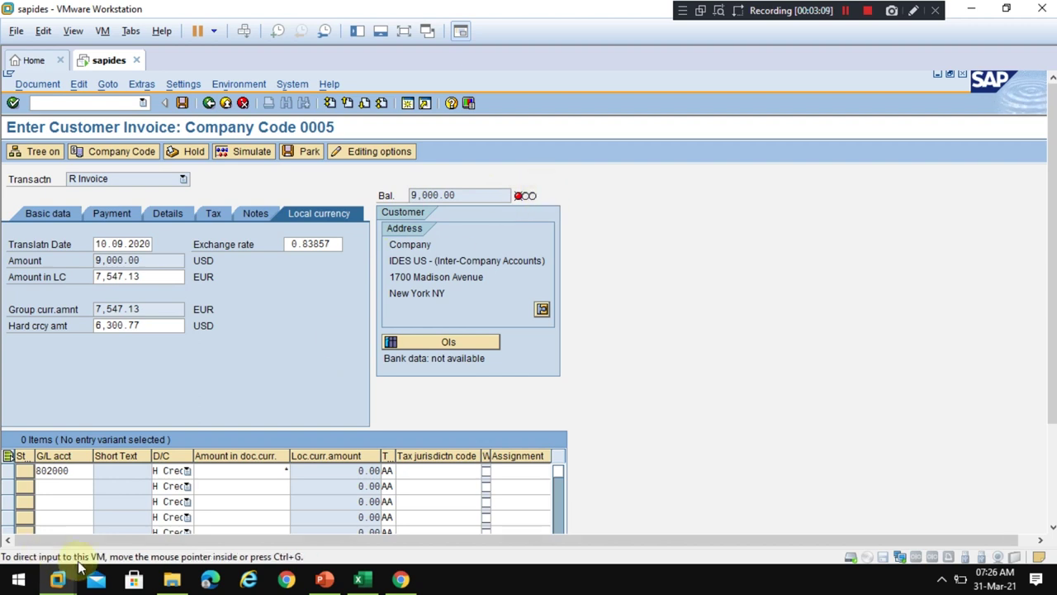
click(403, 33)
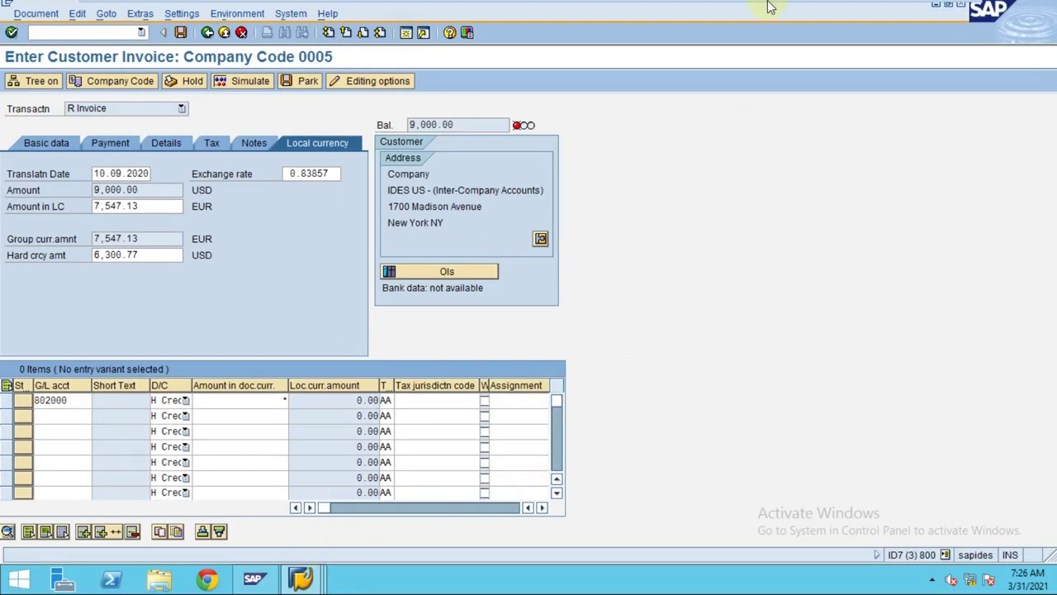
mouse_move(781, 6)
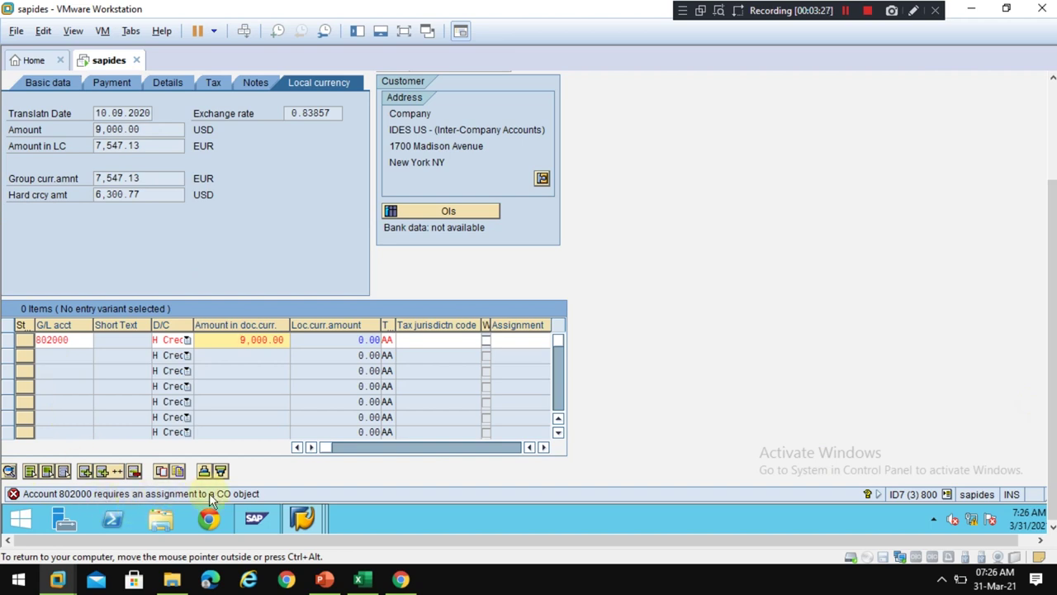
double_click(46, 340)
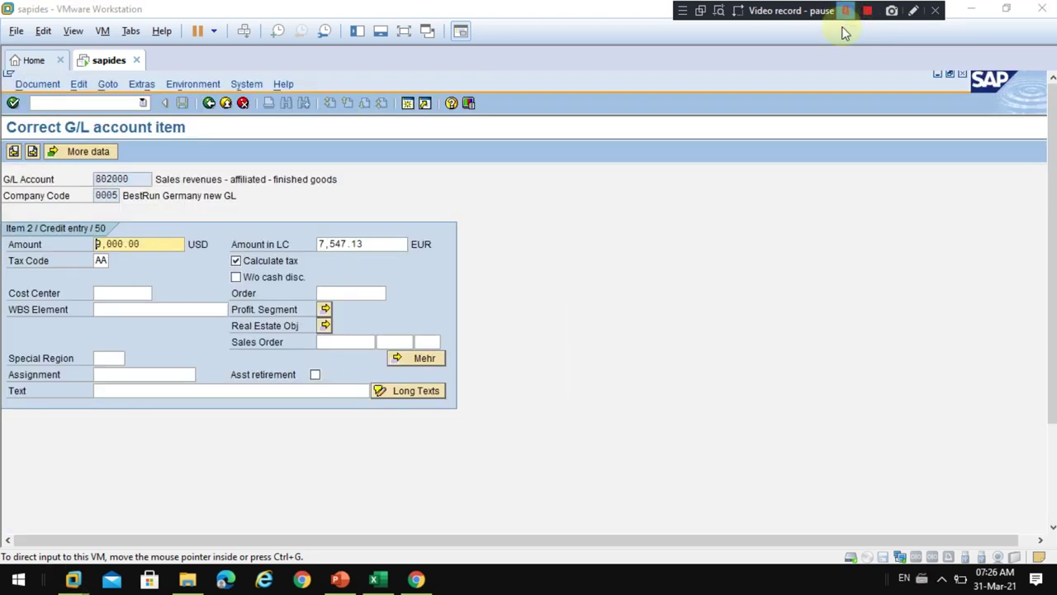
click(846, 12)
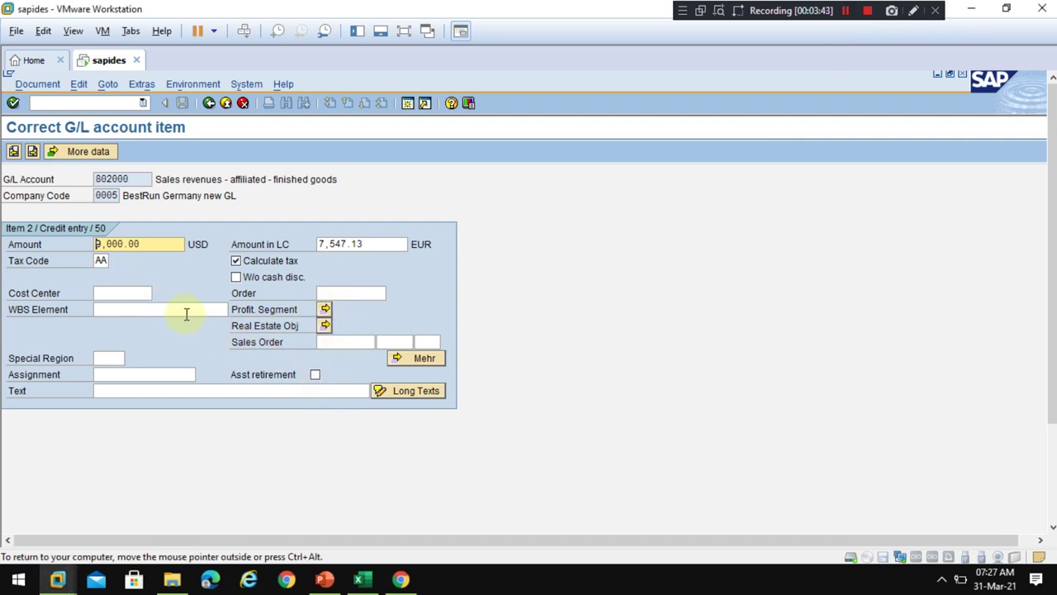
Try assigning profit center NGL_3010 and segment CONS, dismissing the resulting CO object errors.
click(186, 312)
click(393, 362)
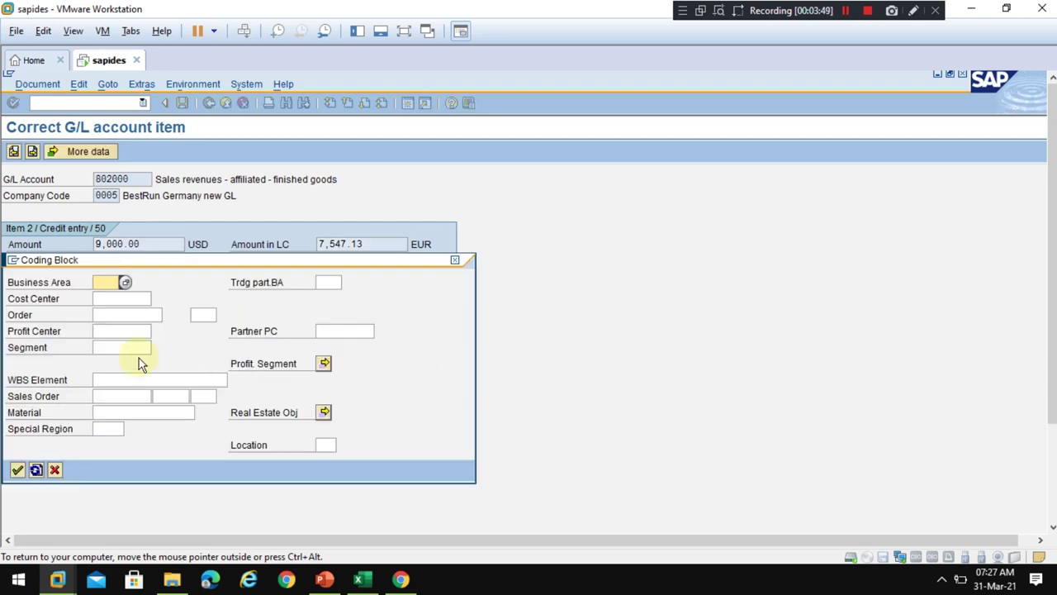
click(100, 330)
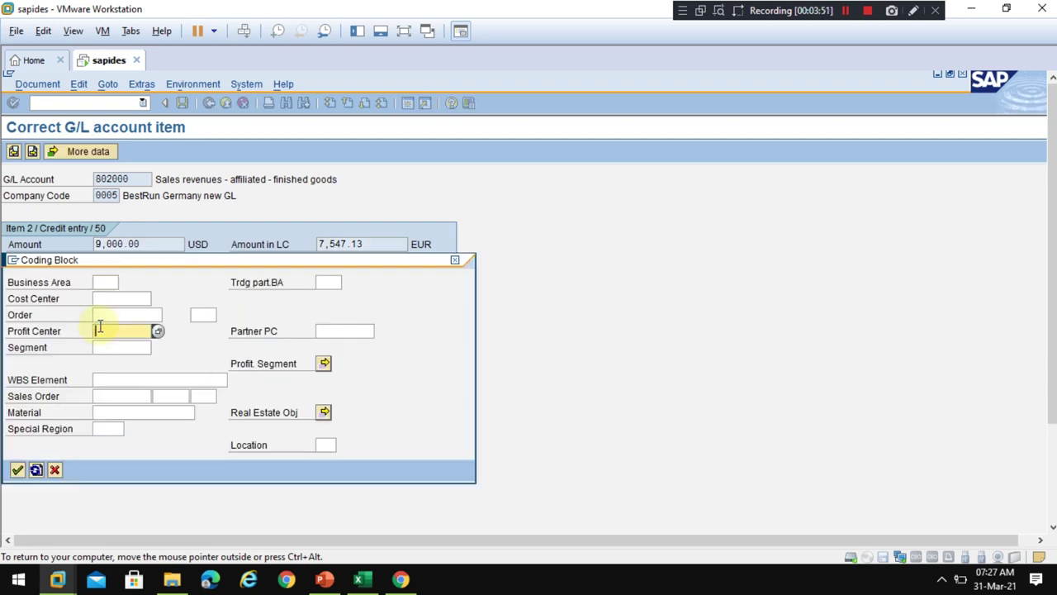
click(103, 348)
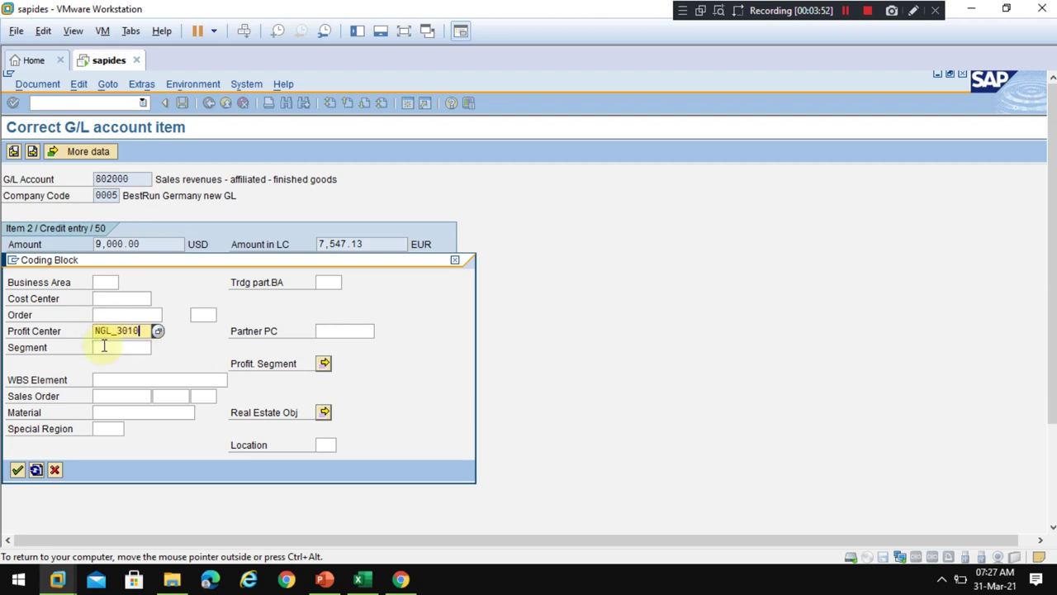
click(18, 471)
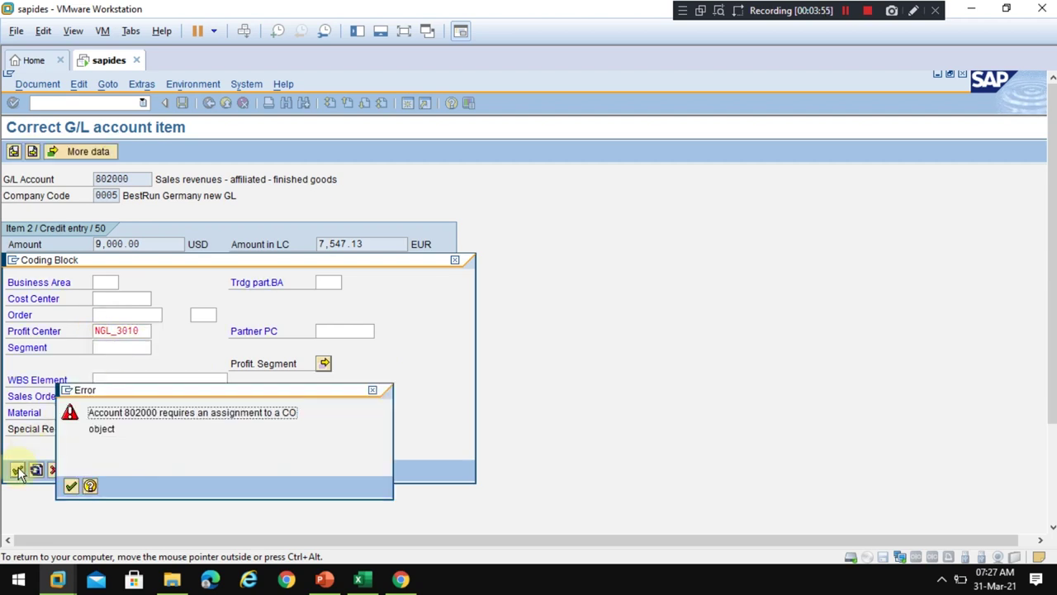
click(73, 487)
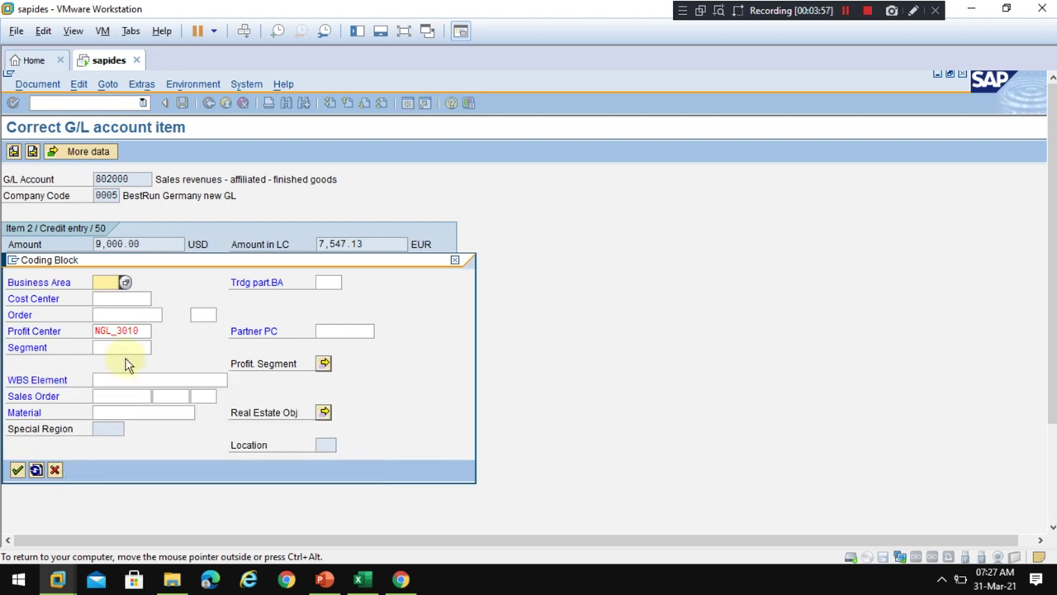
click(120, 349)
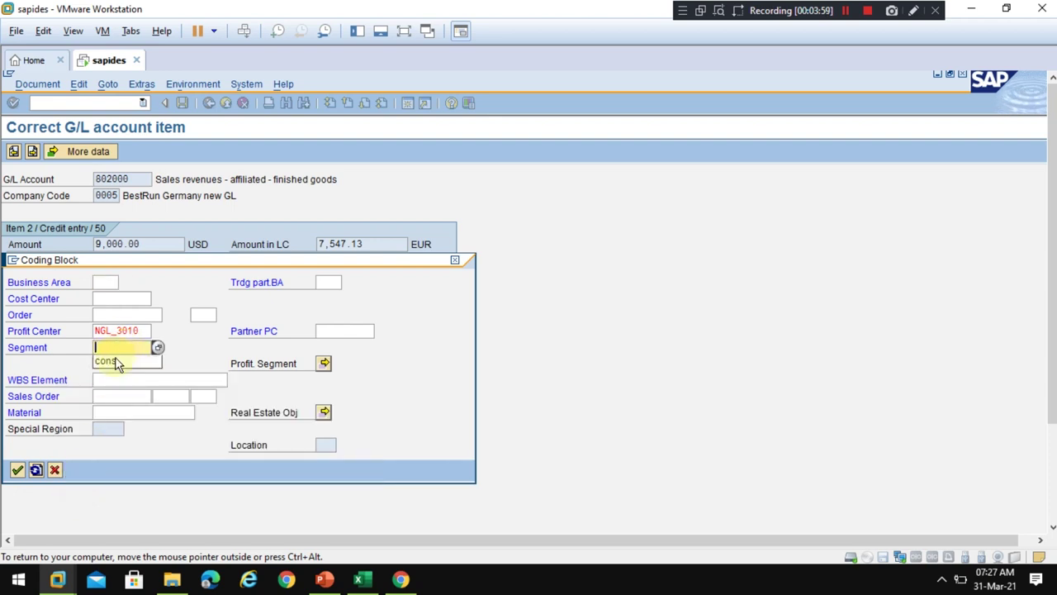
click(17, 470)
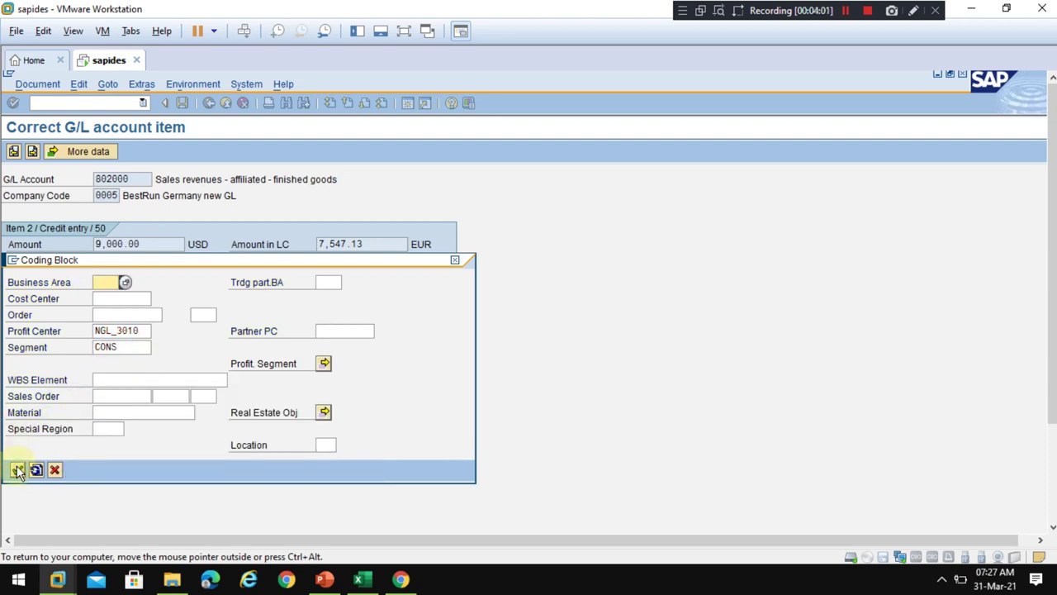
click(71, 486)
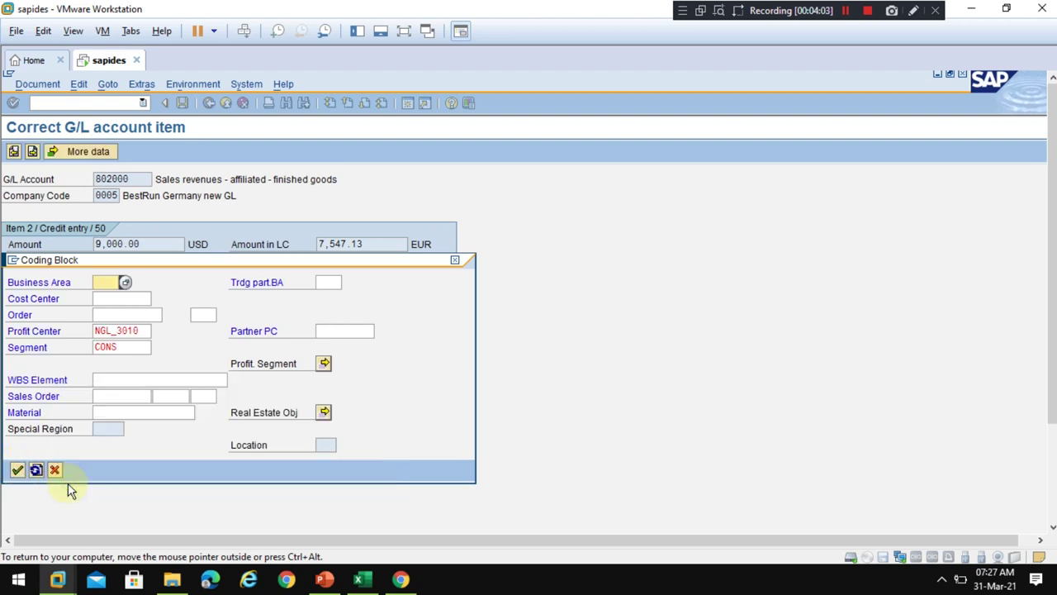
click(17, 470)
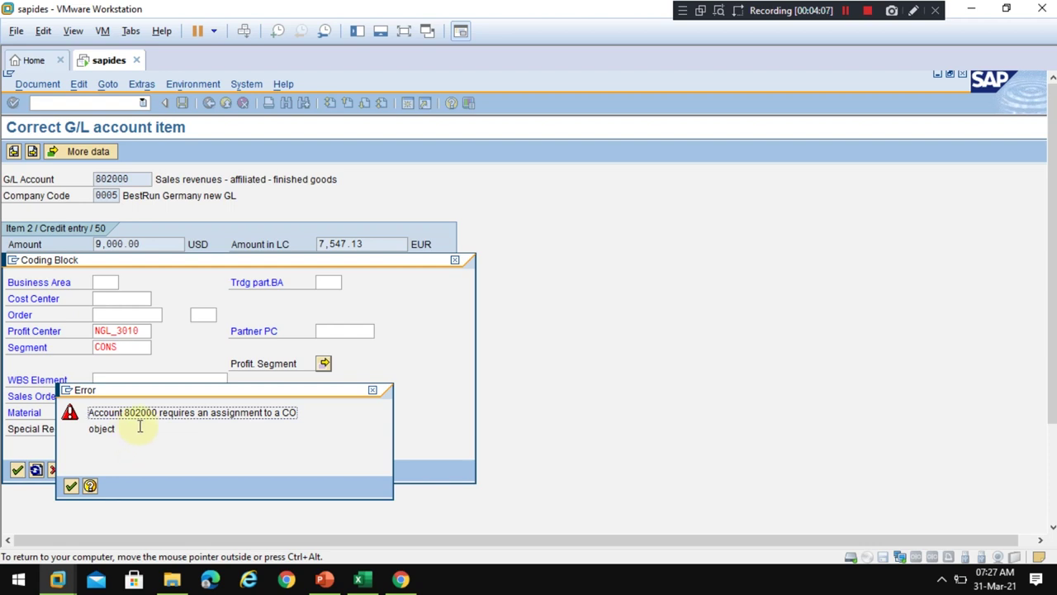
click(71, 486)
Delete the profit center value NGL_3010 so the field is empty.
click(146, 332)
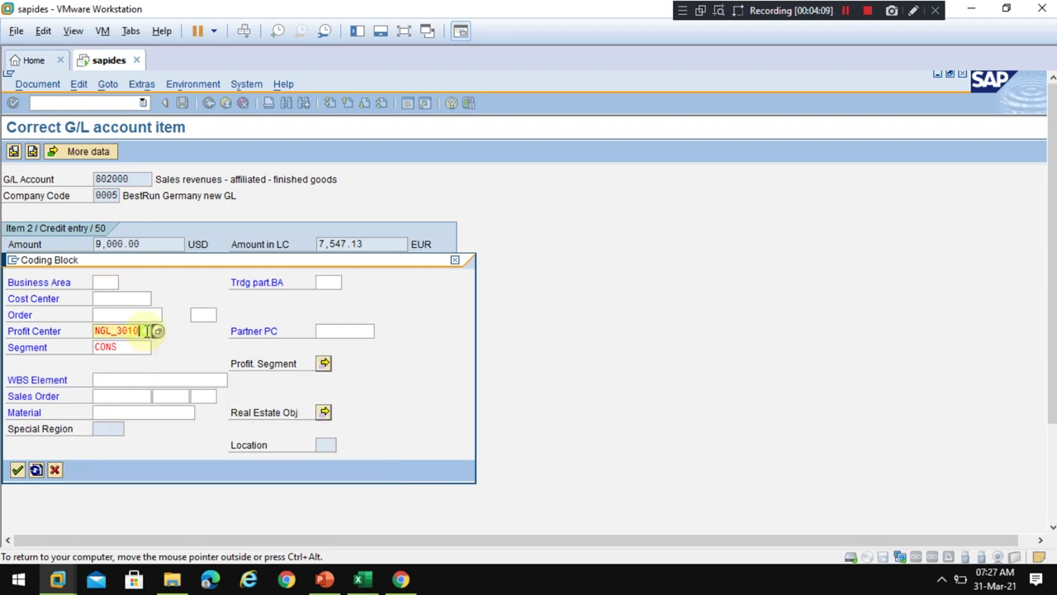
drag(146, 332, 55, 334)
key(Delete)
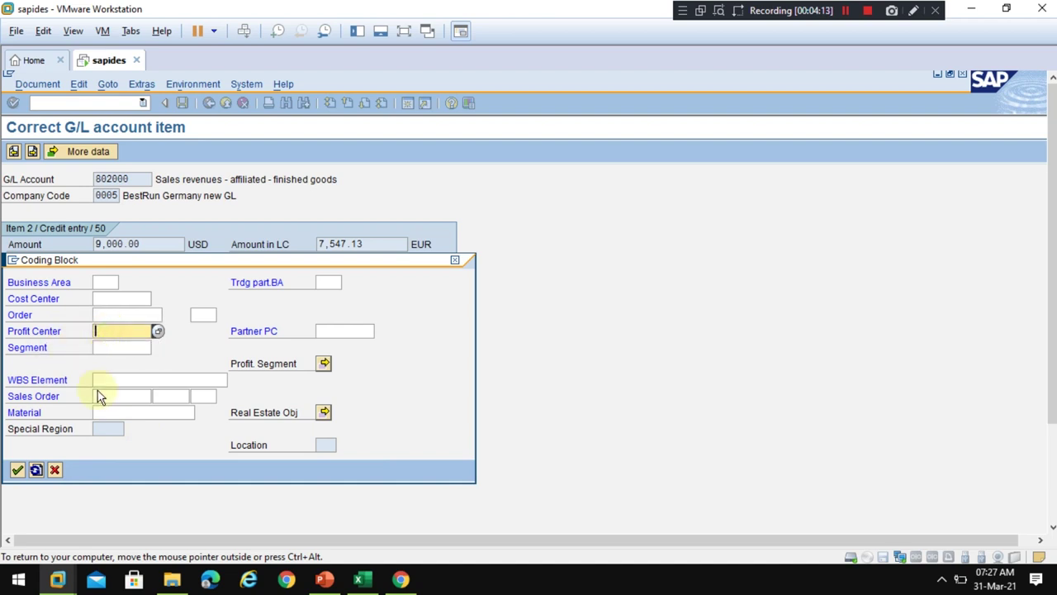
click(324, 365)
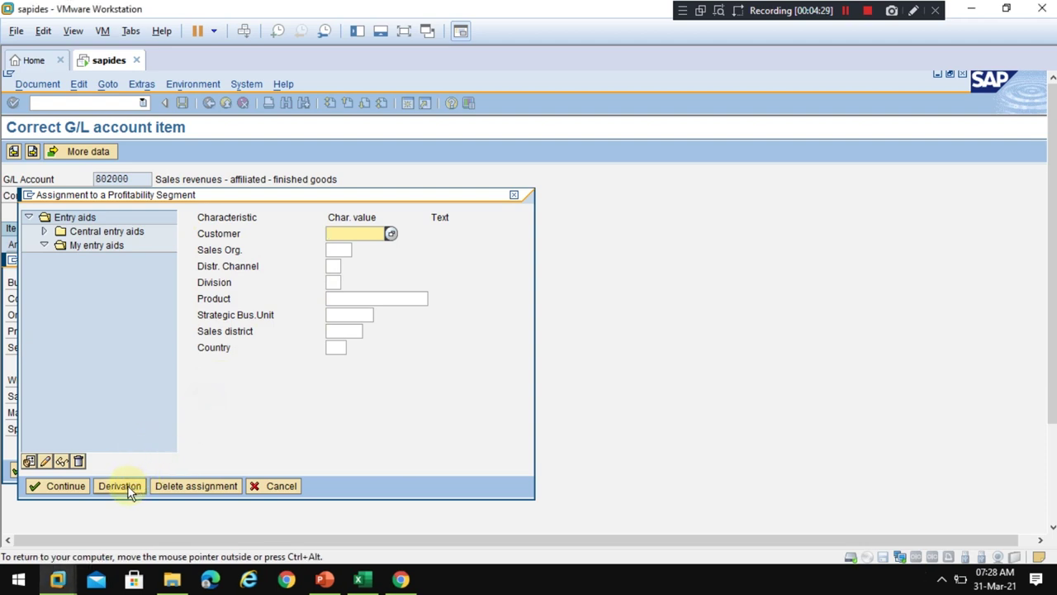
Run derivation for the 802000 line's profitability segment and review the derivation analysis steps.
click(127, 485)
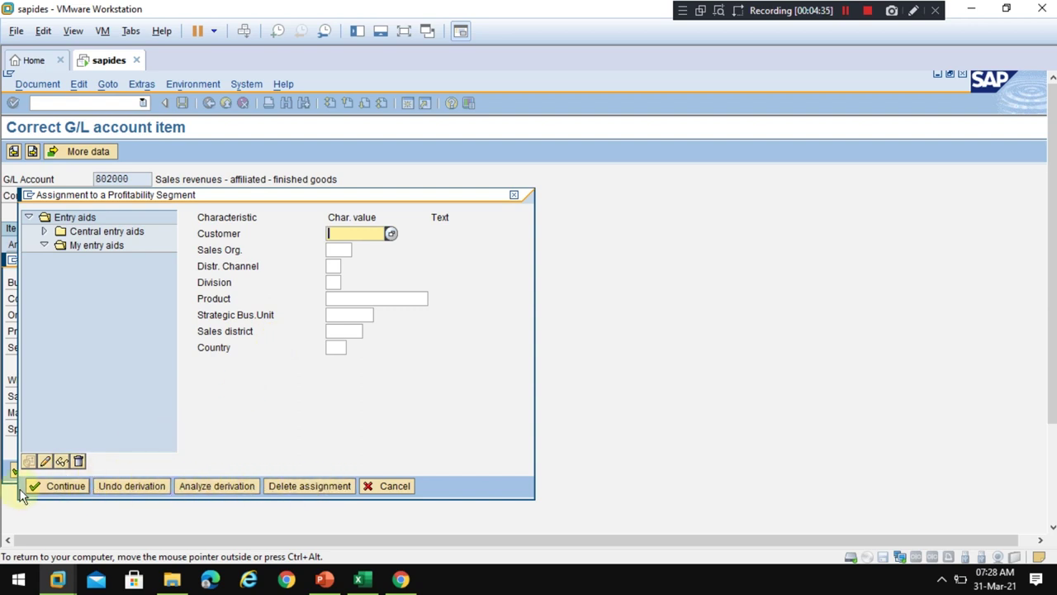
click(217, 487)
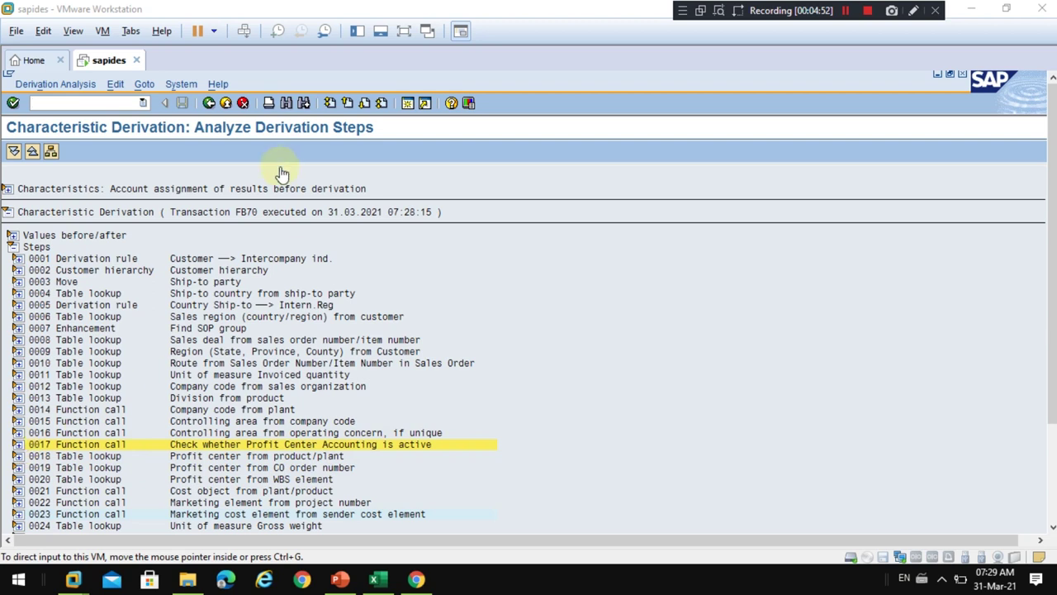
click(222, 132)
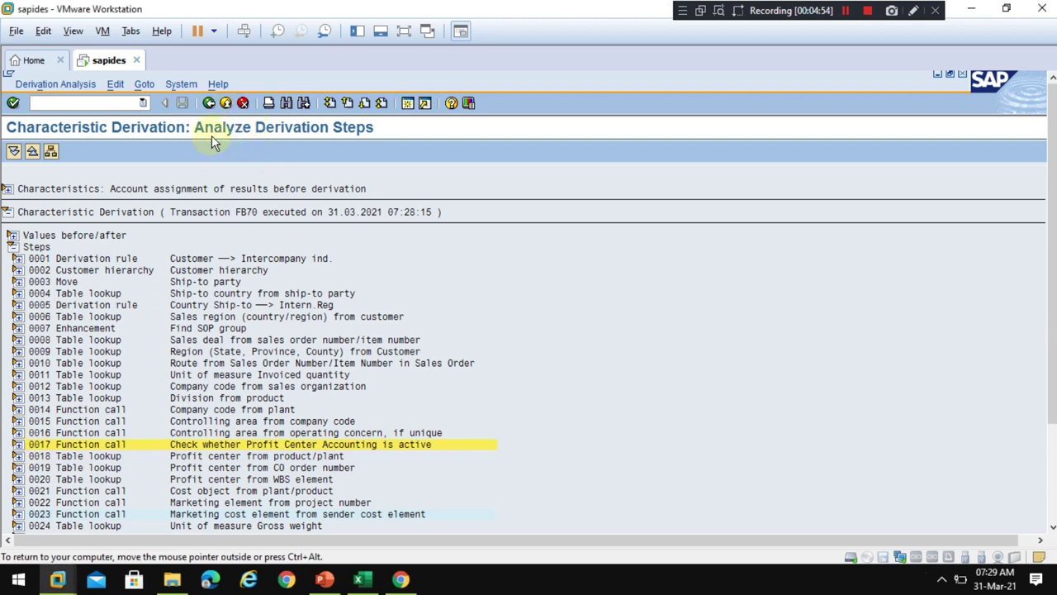
click(208, 104)
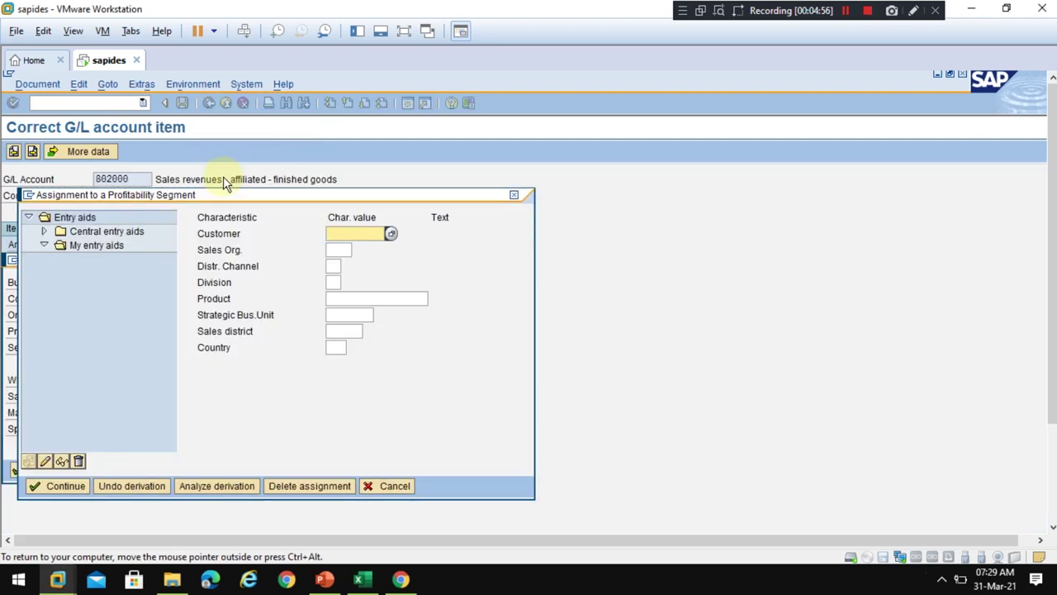
Accept the profitability segment, confirm the coding block with profit center 9999, and simulate the invoice.
click(59, 487)
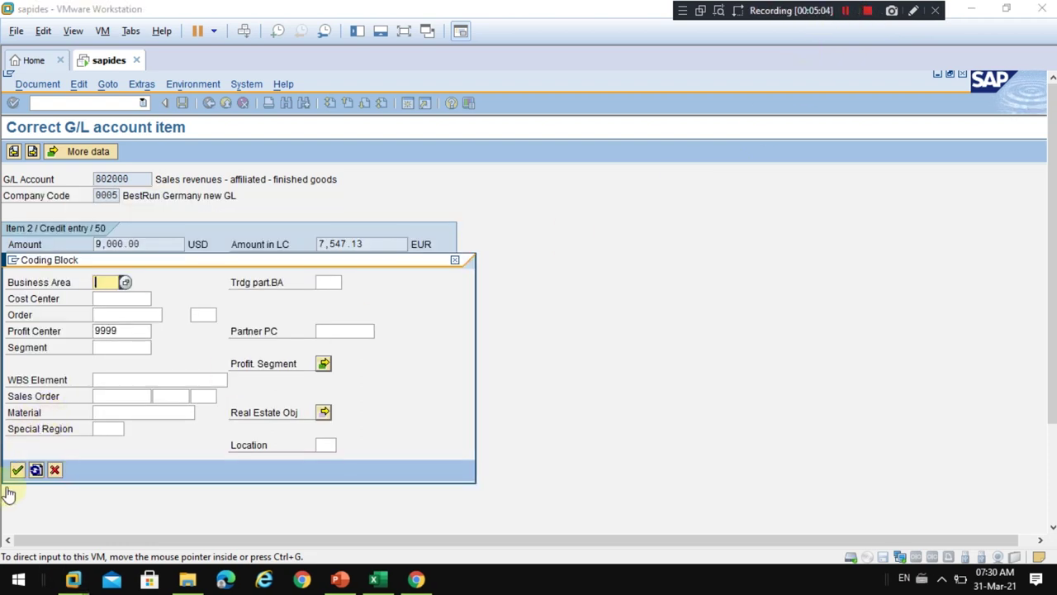
click(122, 330)
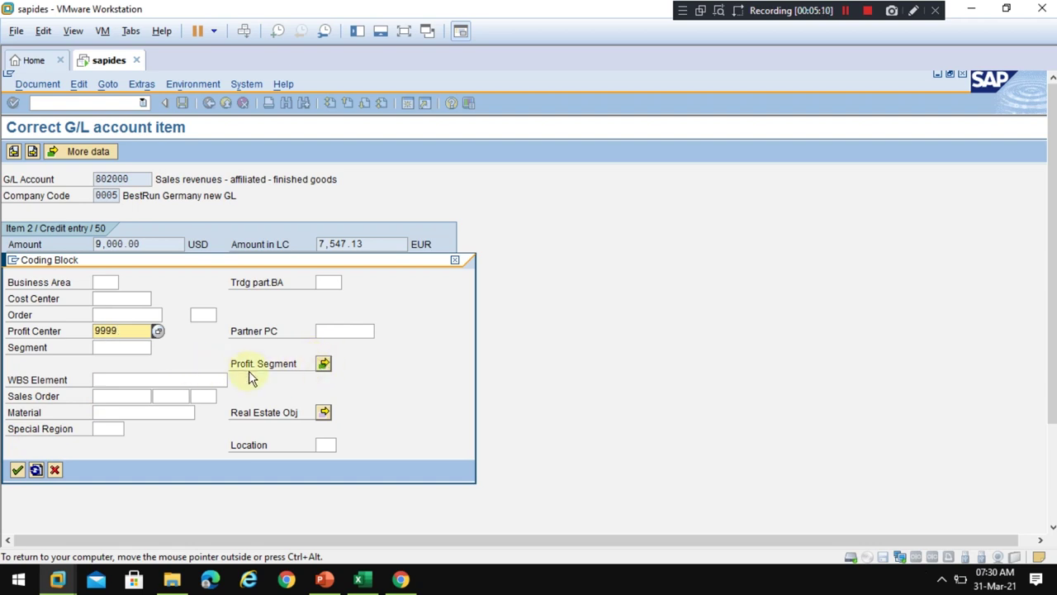
click(17, 470)
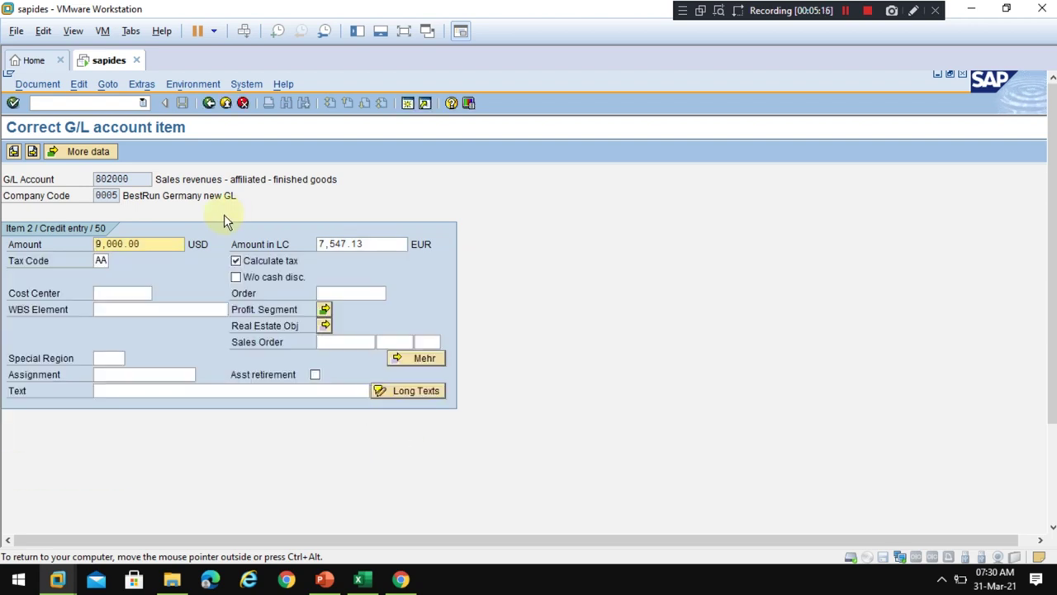
click(210, 104)
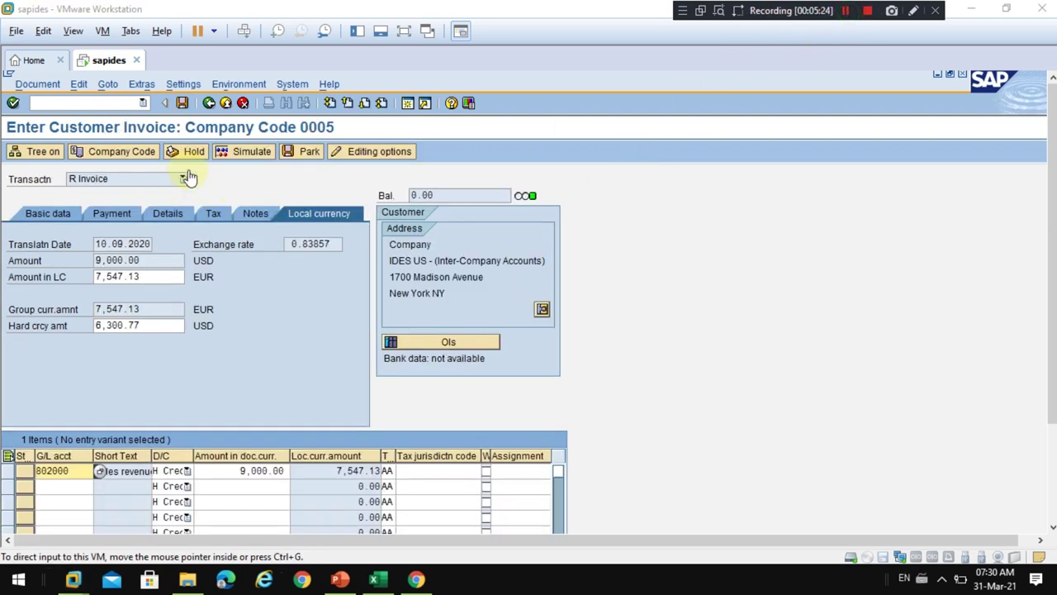
click(238, 157)
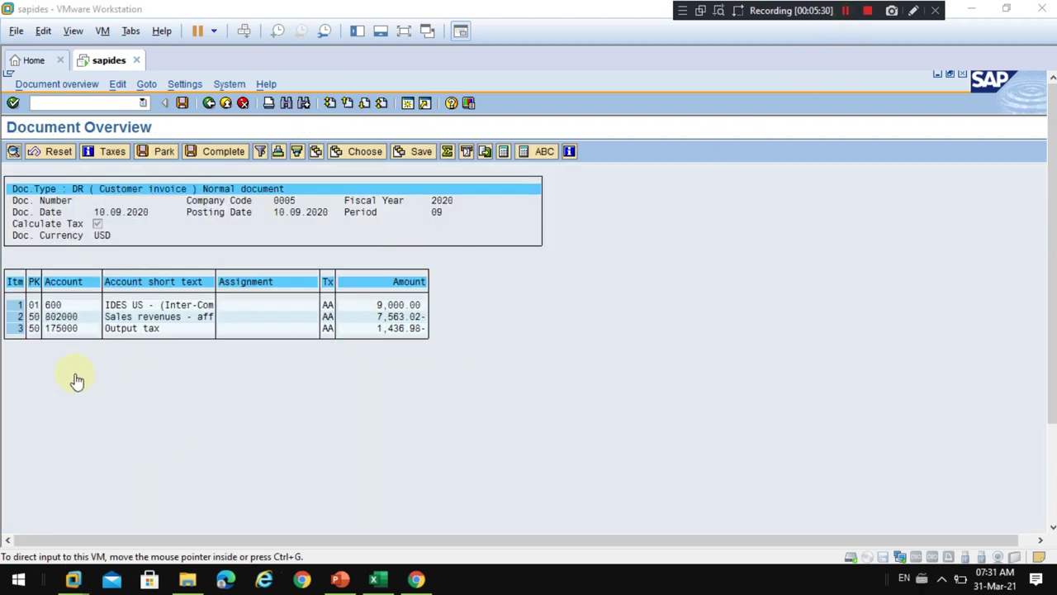
click(183, 104)
click(185, 106)
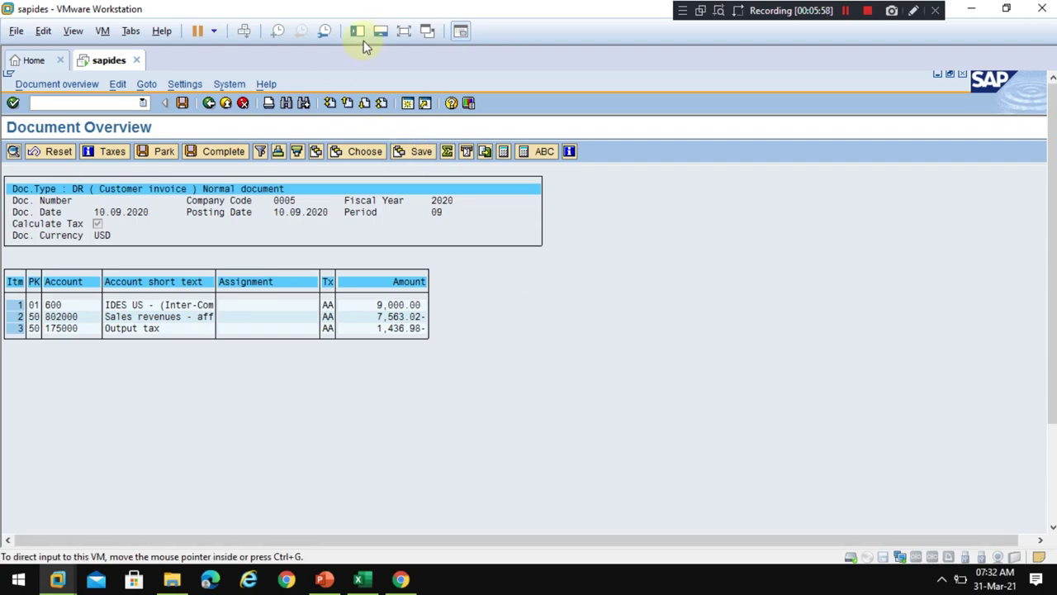
click(404, 33)
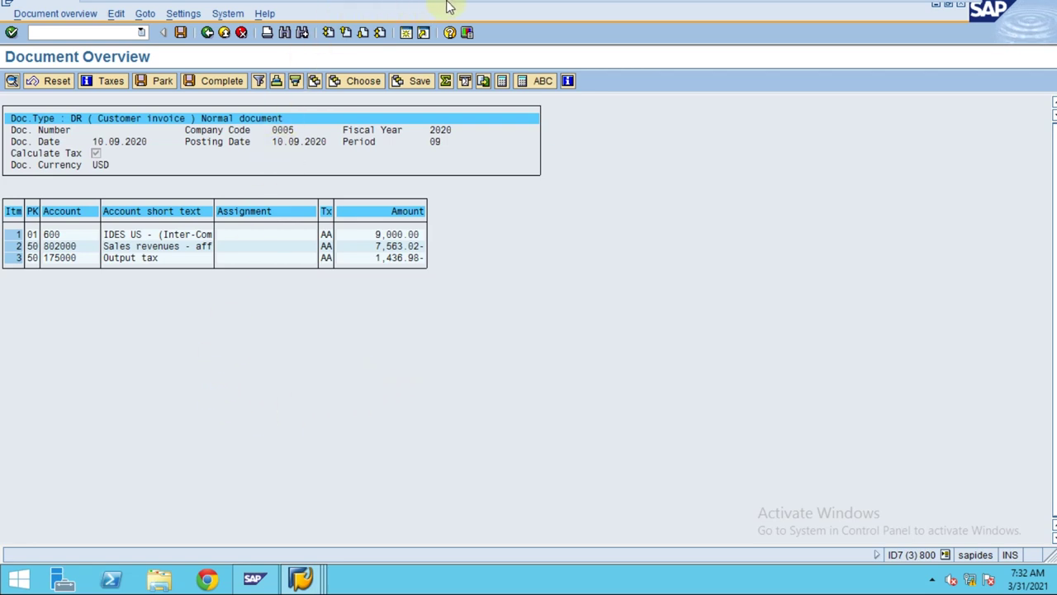
mouse_move(463, 8)
click(523, 10)
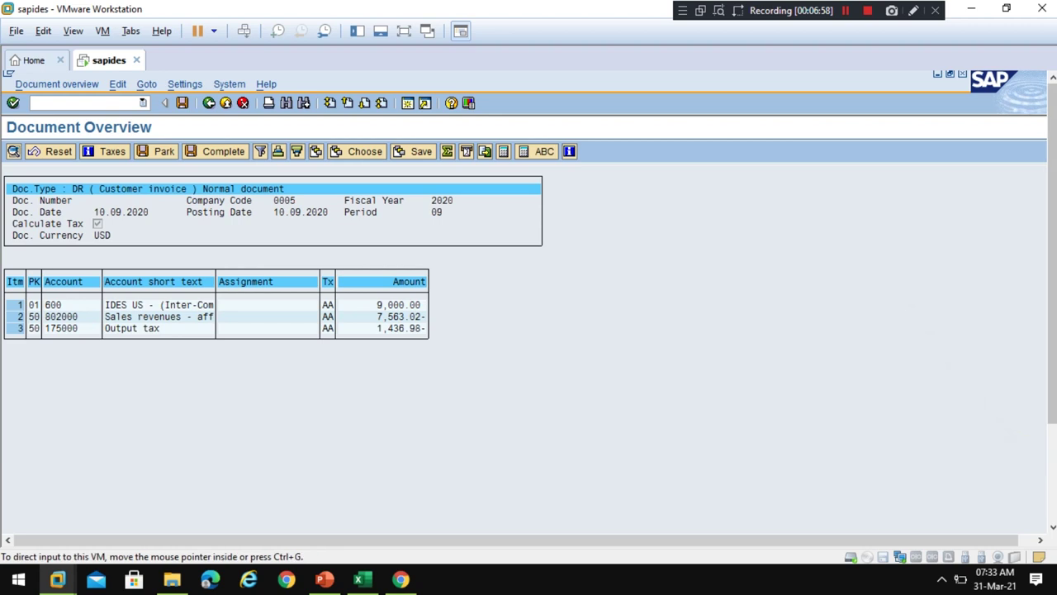
Scroll the window's vertical scrollbar up and down to review the screen.
click(1046, 487)
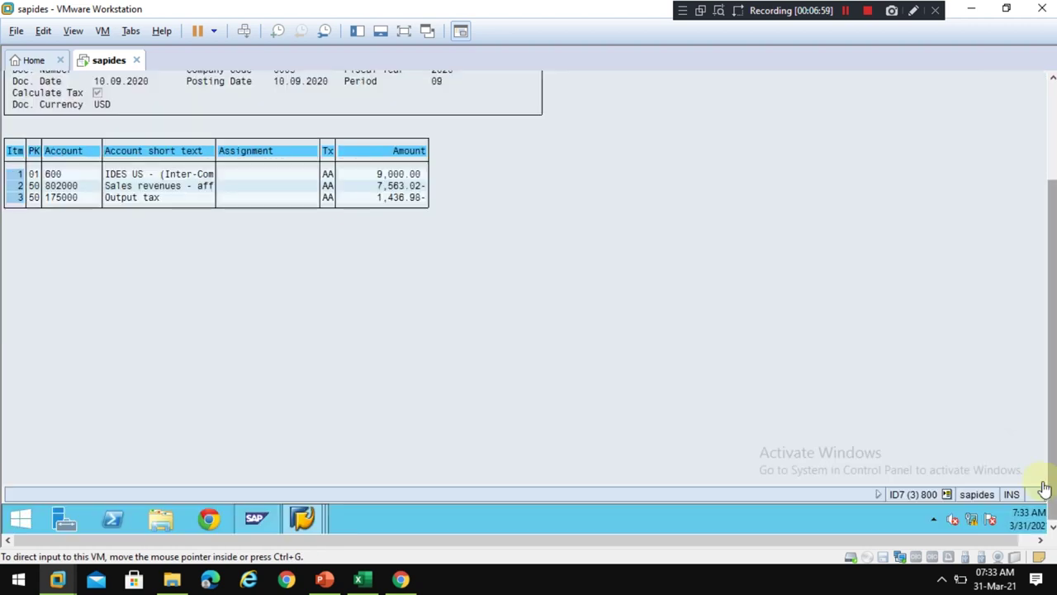
click(303, 518)
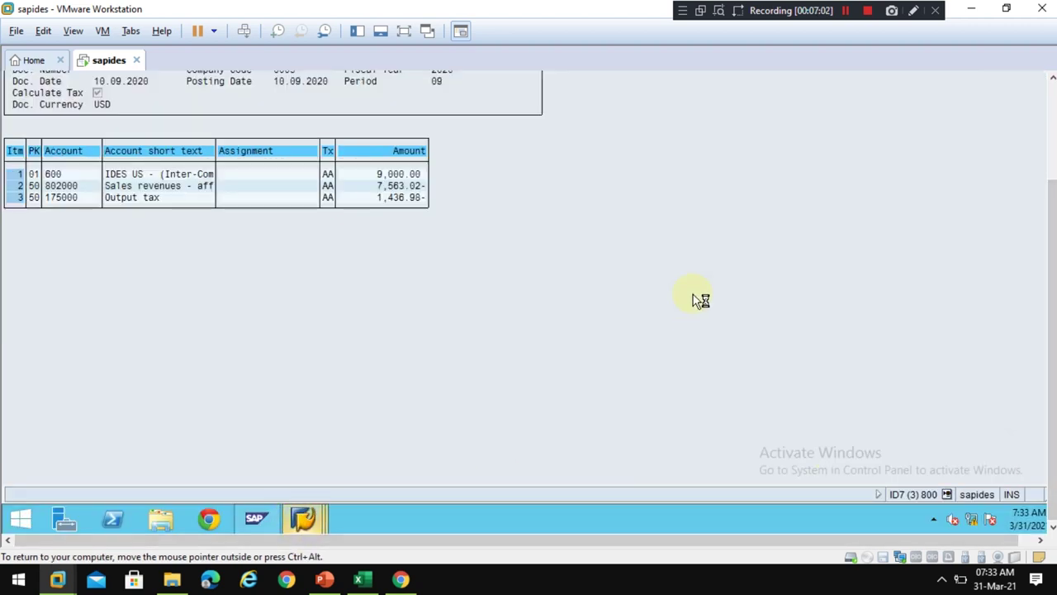
click(1054, 106)
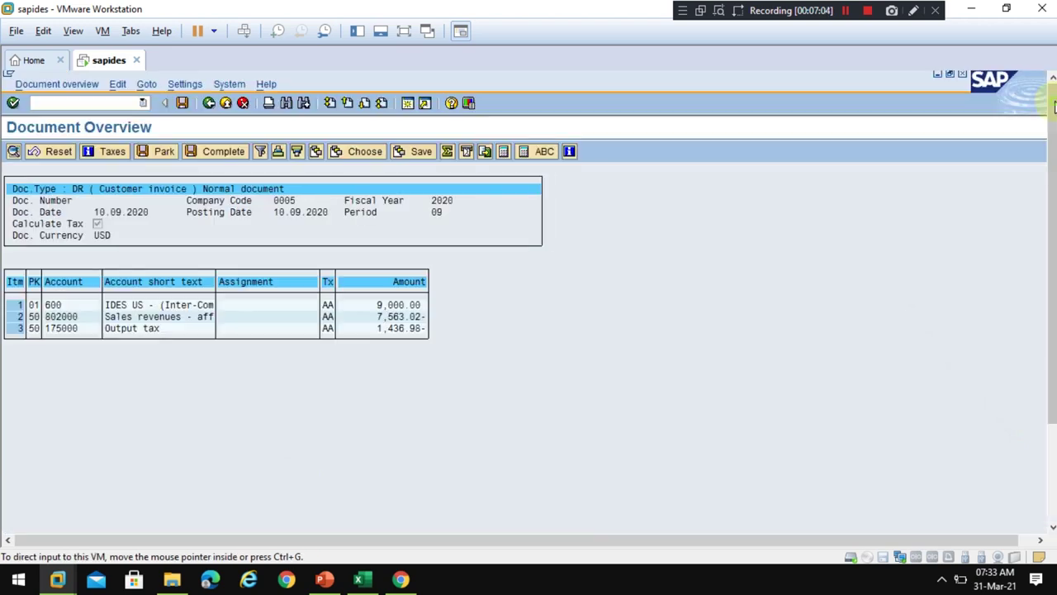
scroll(1054, 105, down, 2)
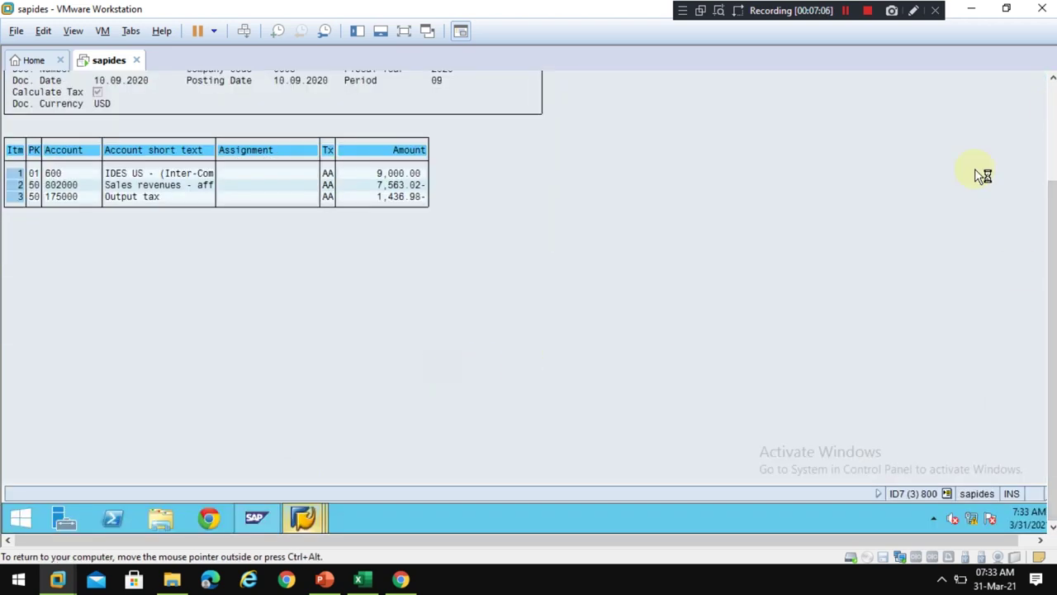
click(1054, 98)
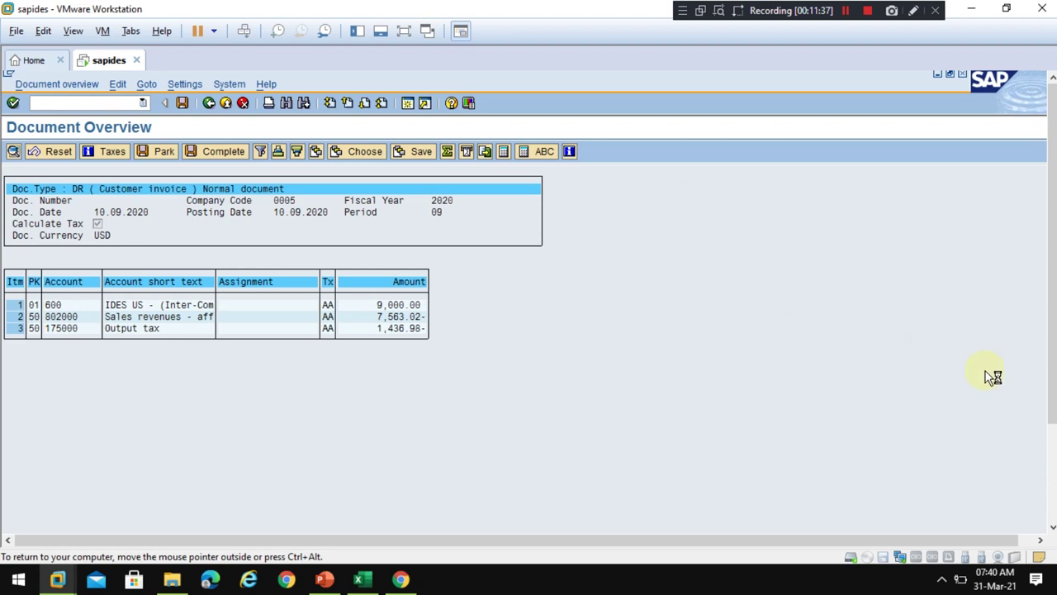
click(1051, 464)
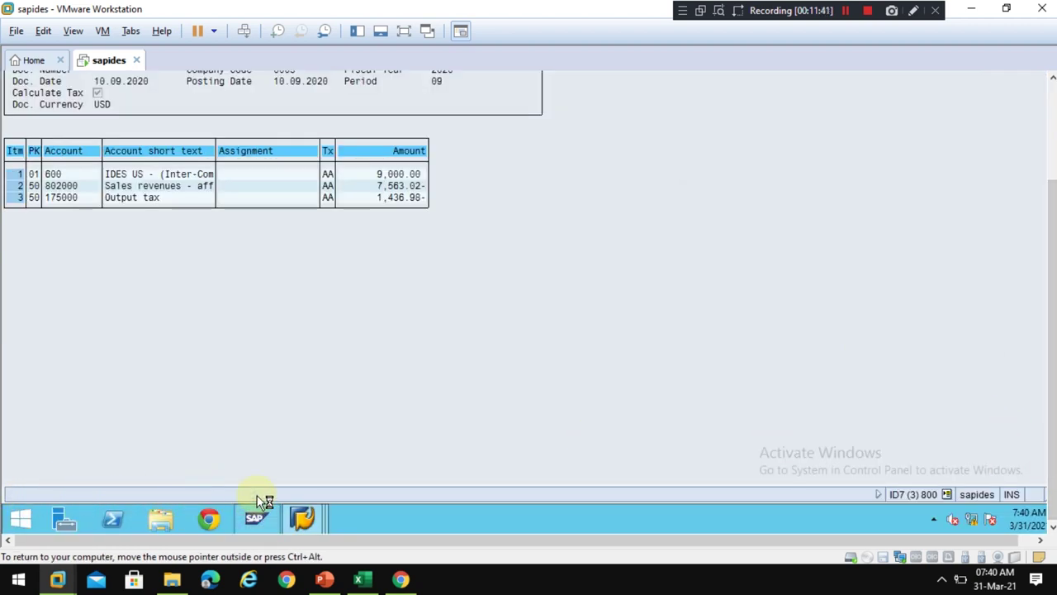
click(1053, 99)
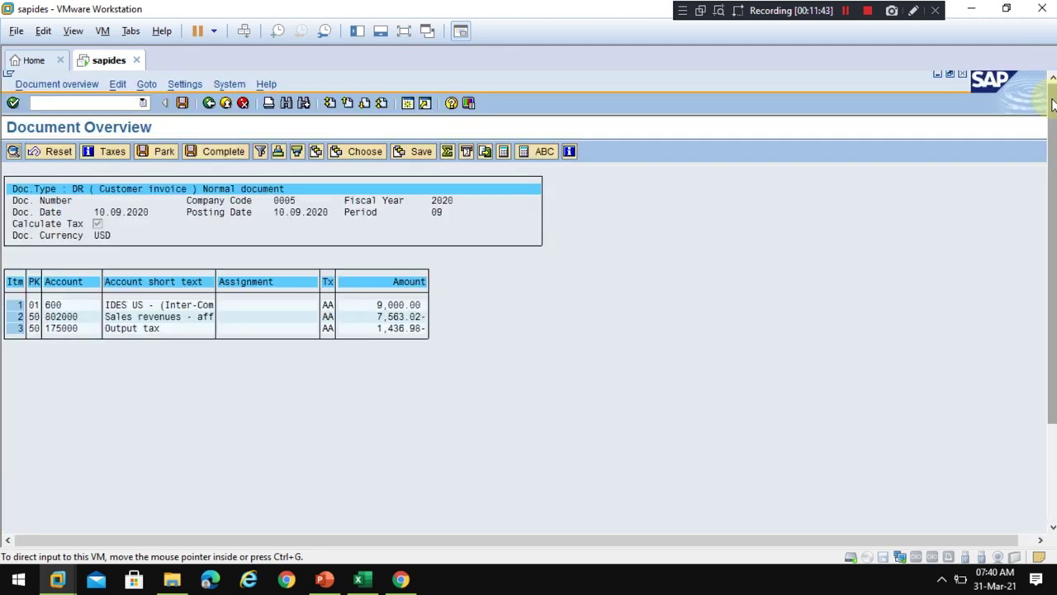
drag(1054, 104, 1054, 195)
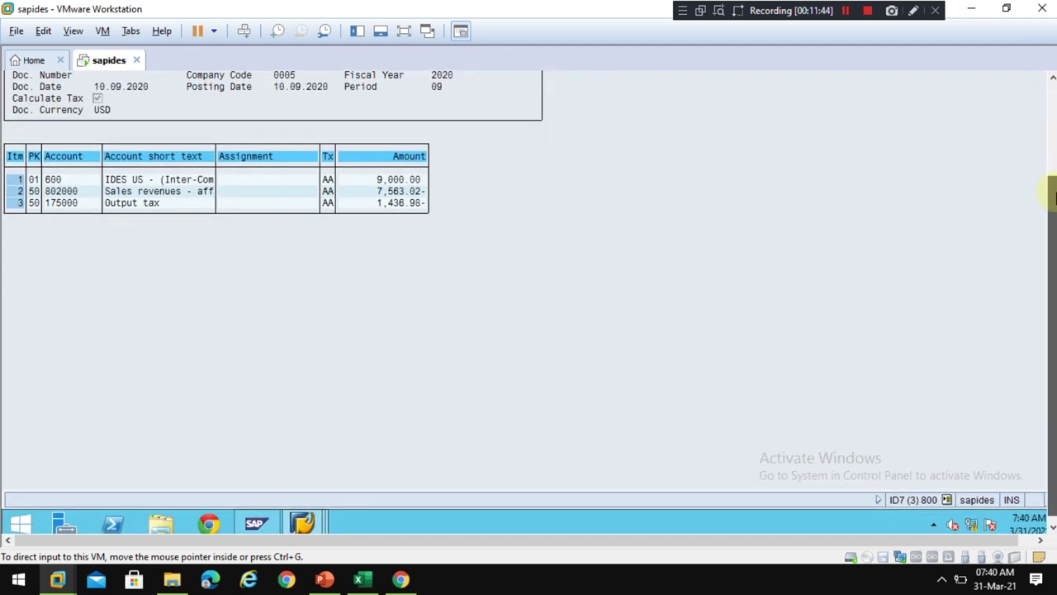
scroll(1053, 195, up, 3)
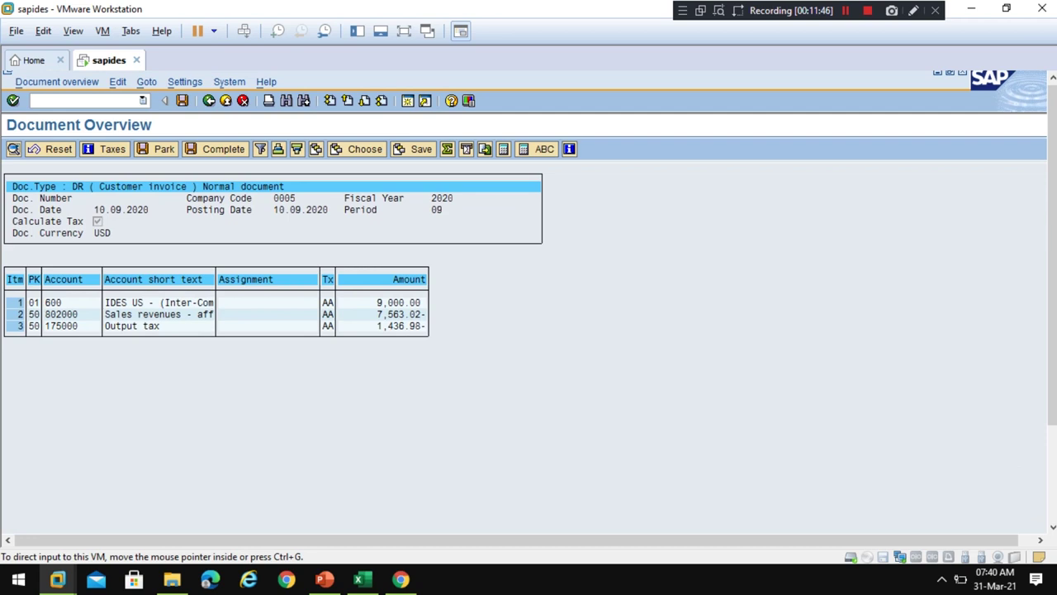
drag(1051, 99, 1051, 208)
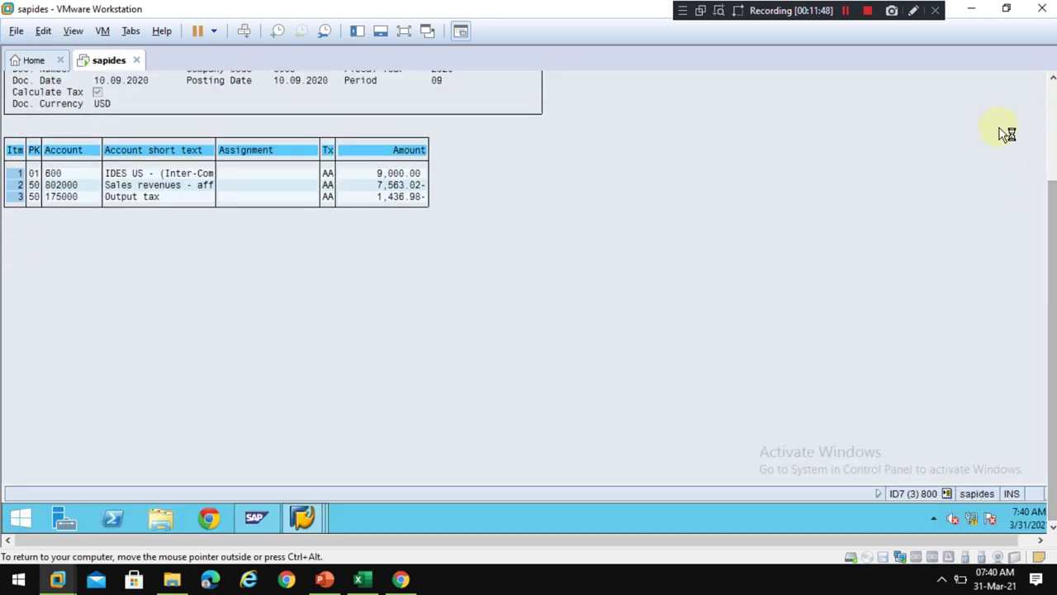
click(1052, 91)
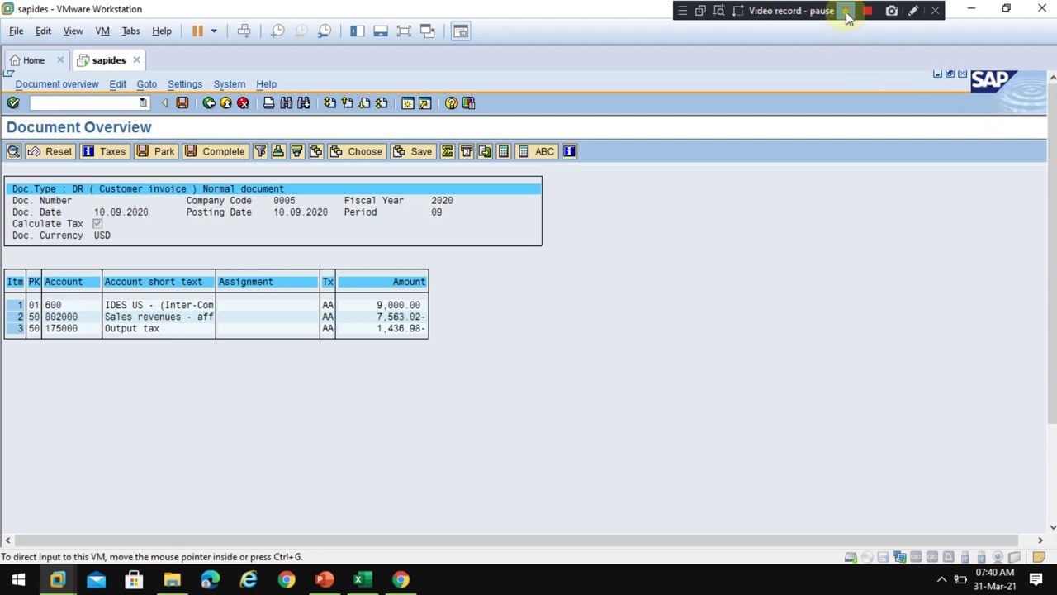
click(848, 16)
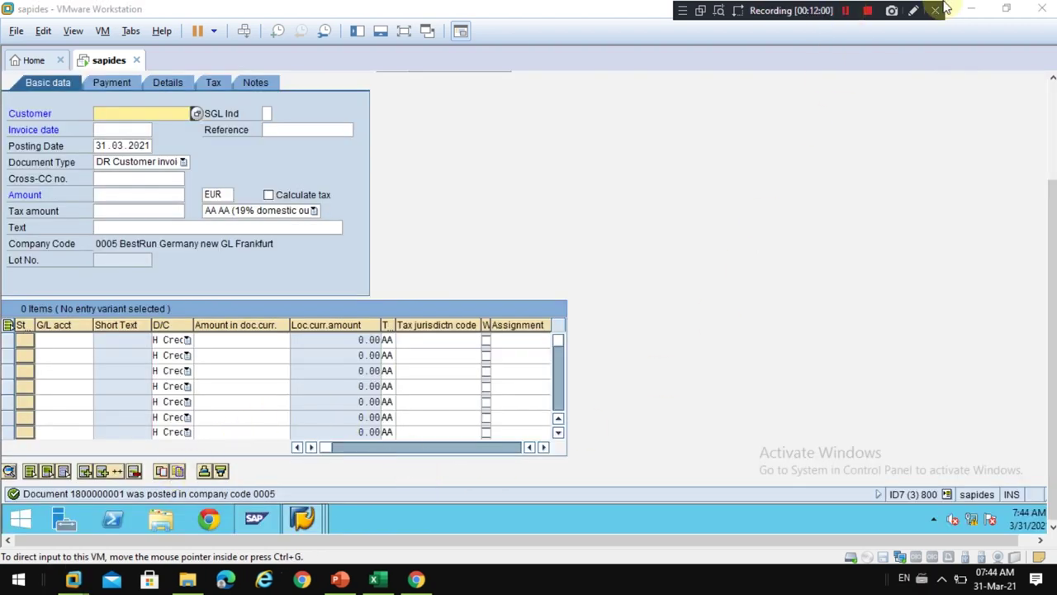
click(913, 10)
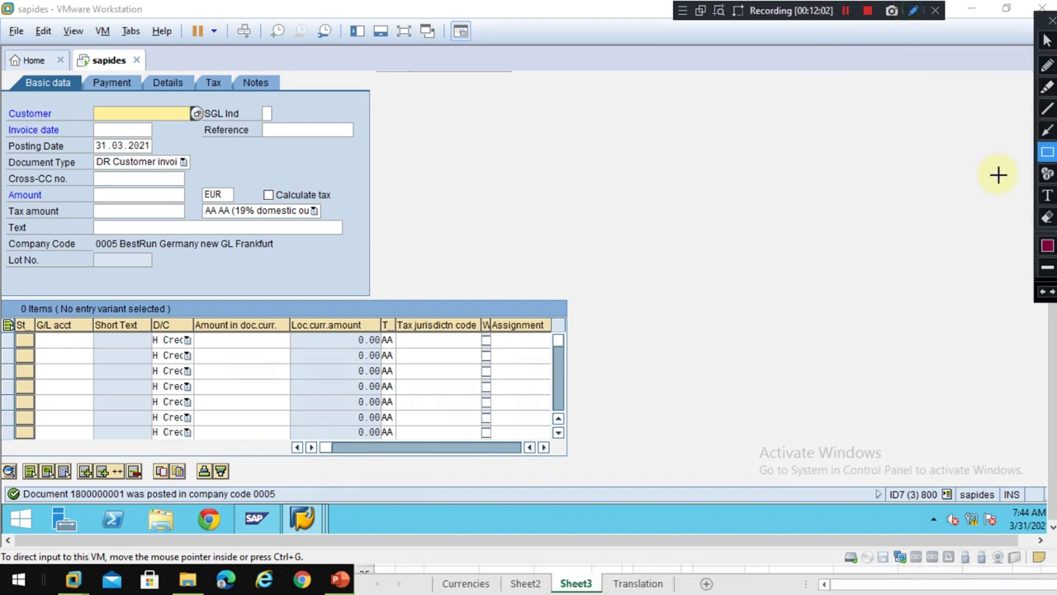
drag(3, 483, 287, 506)
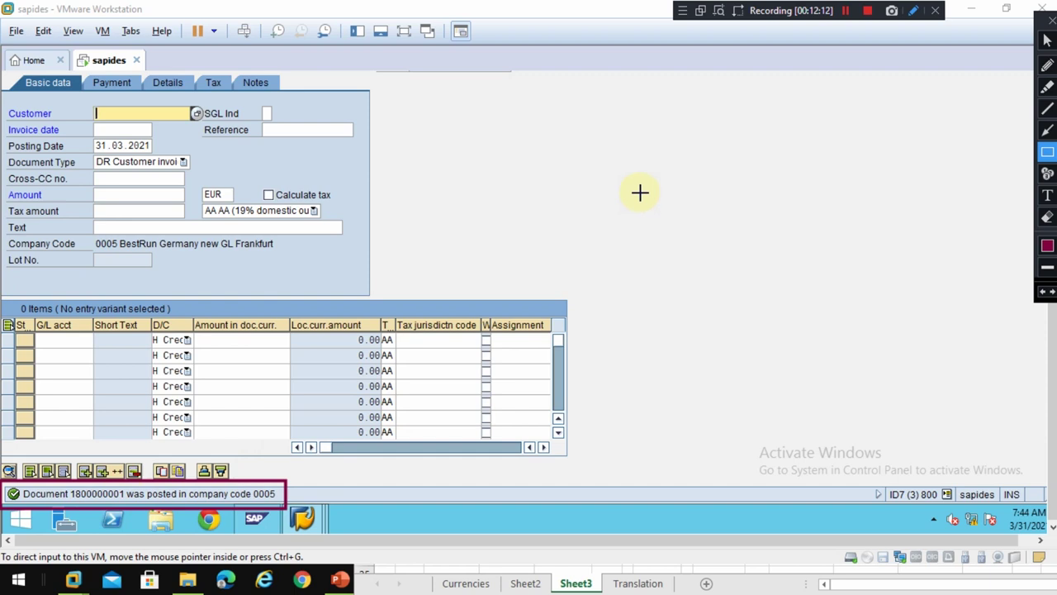
key(Escape)
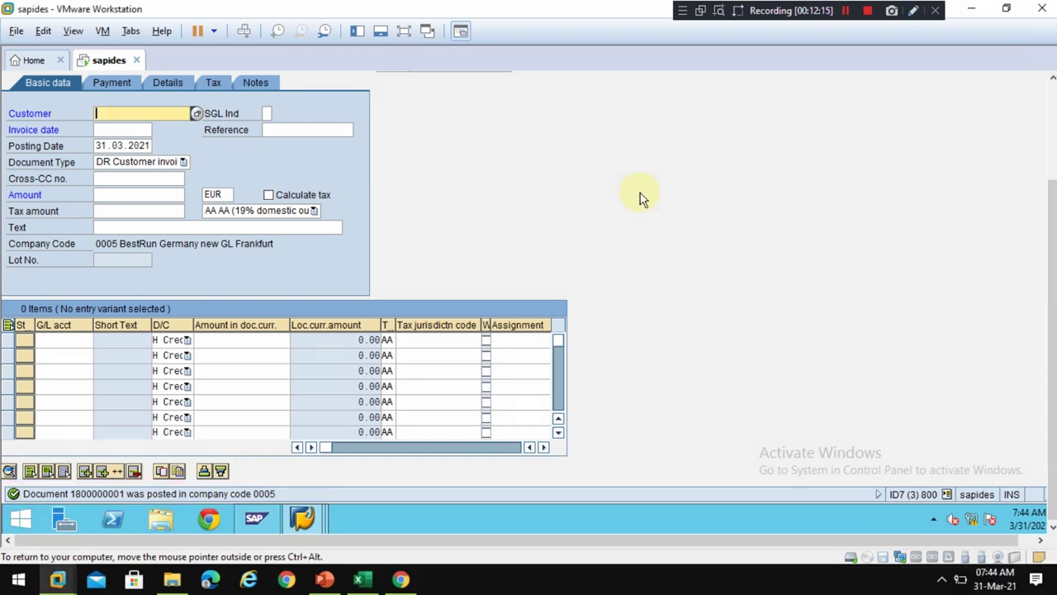